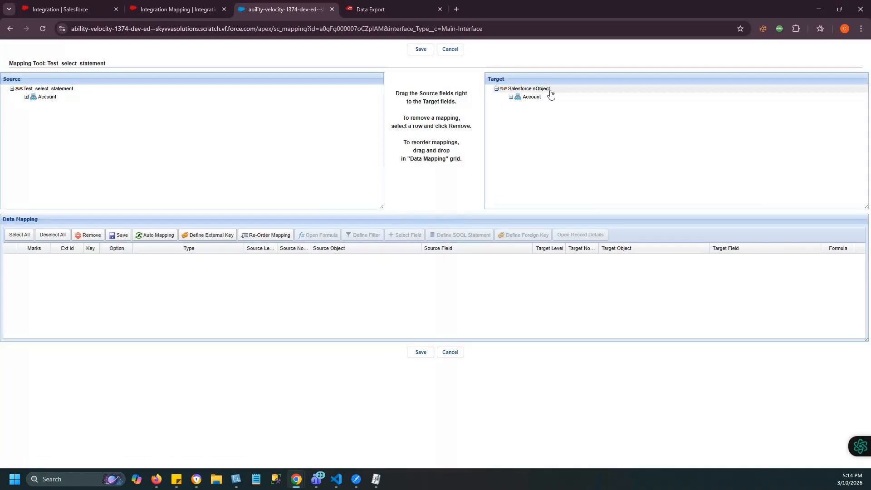
# Step: Map the source Account object to the target Account, including its AccountNumber, BillingCity, BillingCountry and Name fields
pyautogui.moveTo(45, 97); pyautogui.dragTo(536, 101)
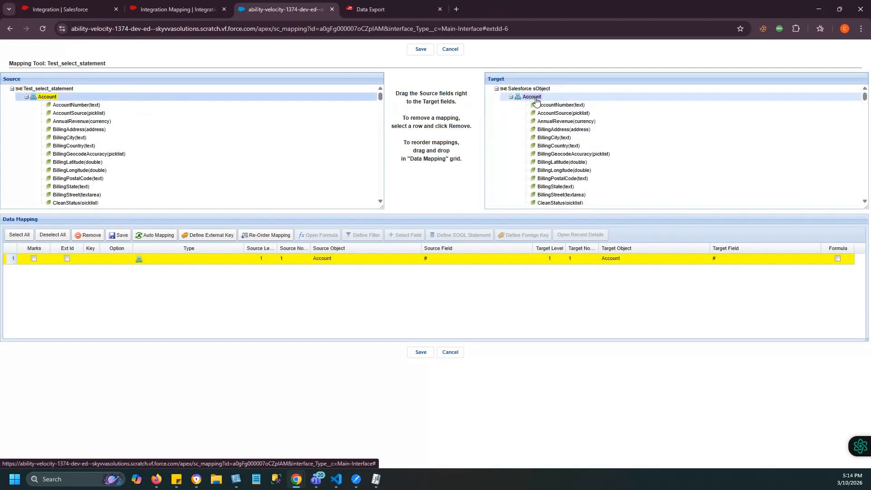
pyautogui.moveTo(56, 105); pyautogui.dragTo(557, 108)
pyautogui.moveTo(68, 129); pyautogui.dragTo(565, 142)
pyautogui.moveTo(74, 105); pyautogui.dragTo(590, 151)
pyautogui.scroll(-10, 591, 150)
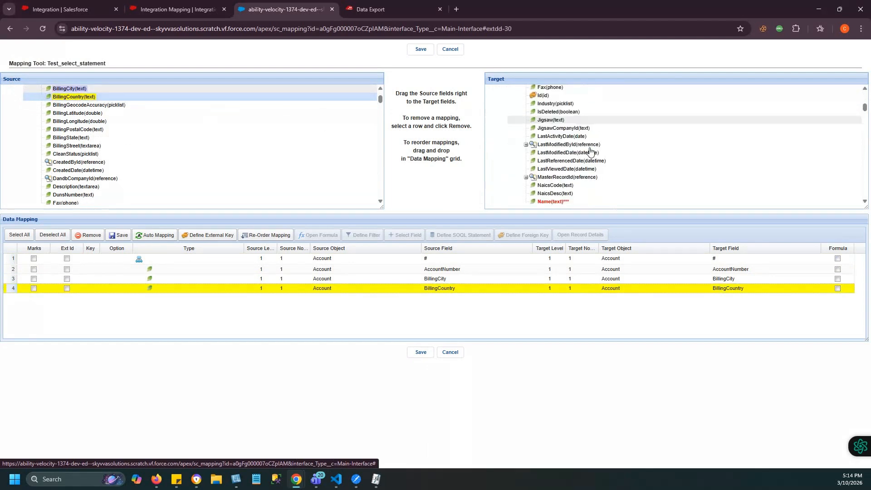
pyautogui.scroll(-5, 178, 152)
pyautogui.moveTo(107, 182); pyautogui.dragTo(541, 144)
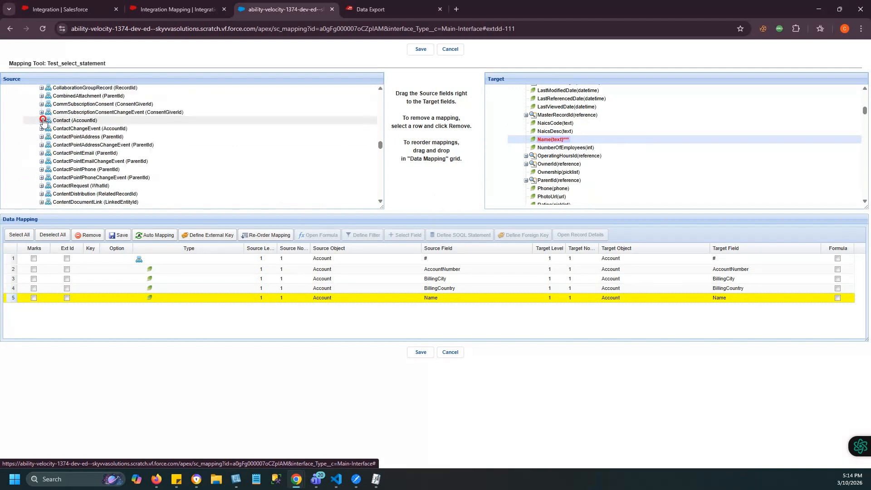
# Step: Map the source Case (ContactId) object nested under Contact to the target Case(AccountId) object
pyautogui.click(41, 121)
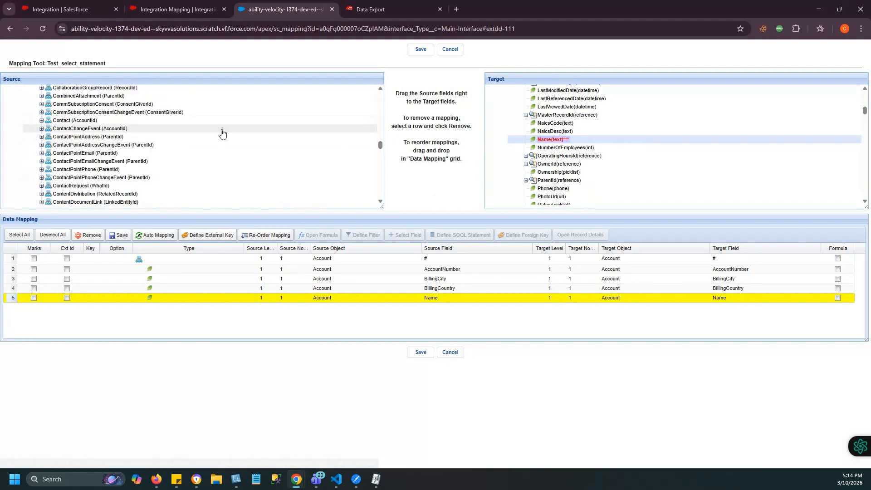
pyautogui.scroll(-10, 229, 134)
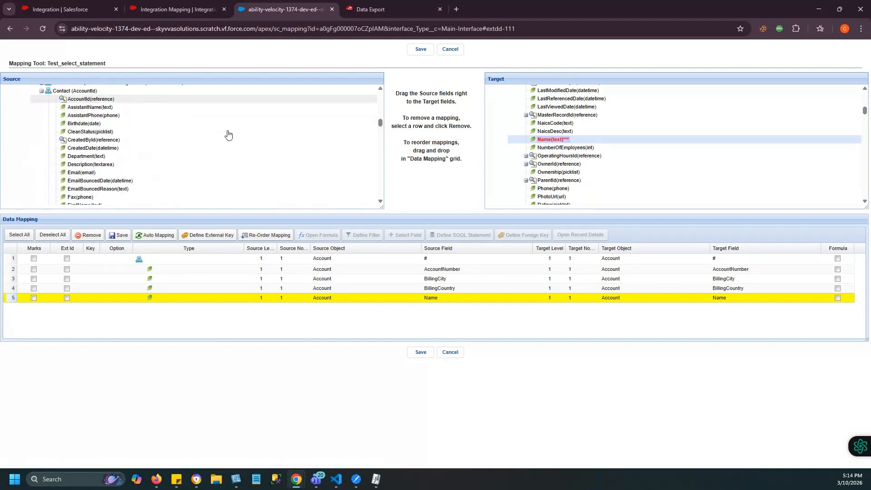
pyautogui.scroll(-10, 229, 135)
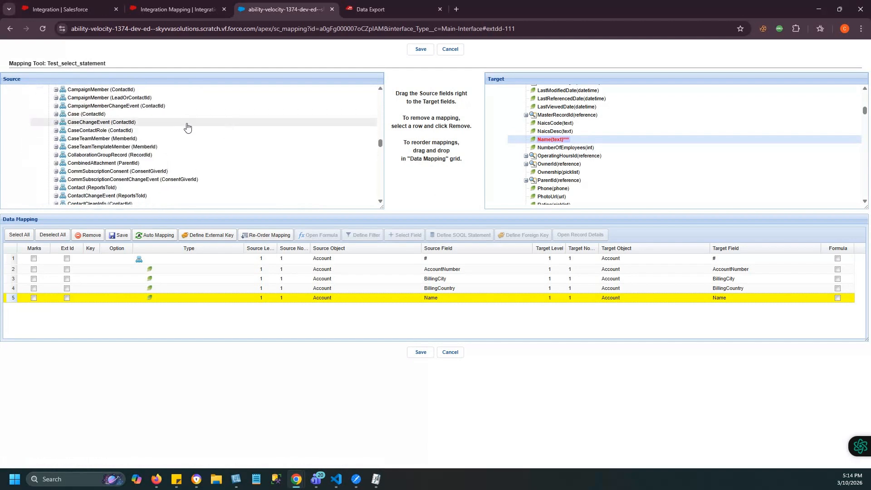
pyautogui.click(56, 114)
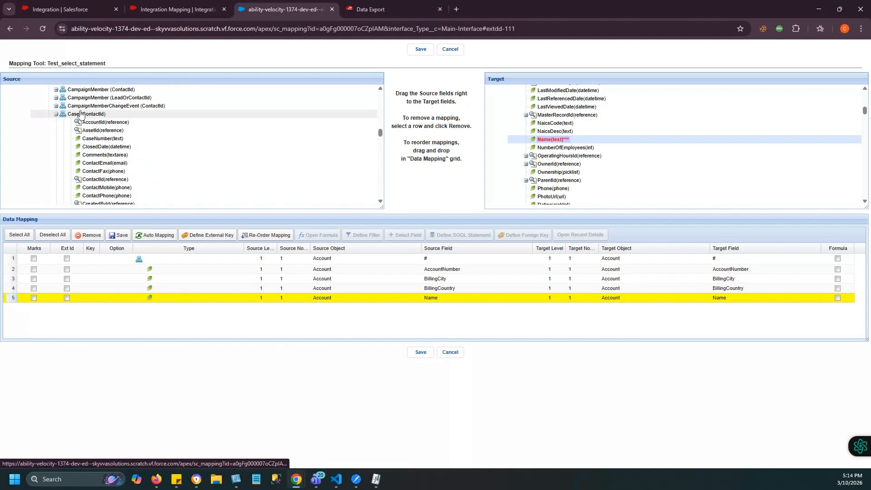
pyautogui.scroll(-5, 540, 111)
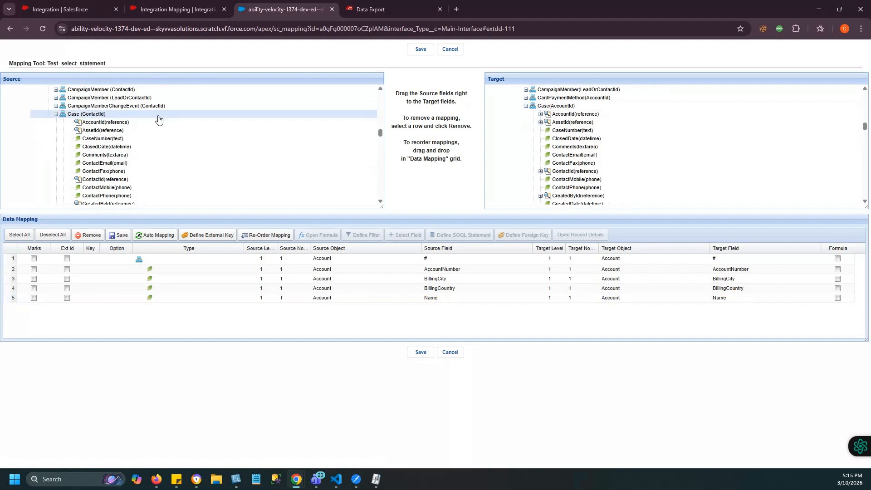
pyautogui.moveTo(158, 119); pyautogui.dragTo(555, 108)
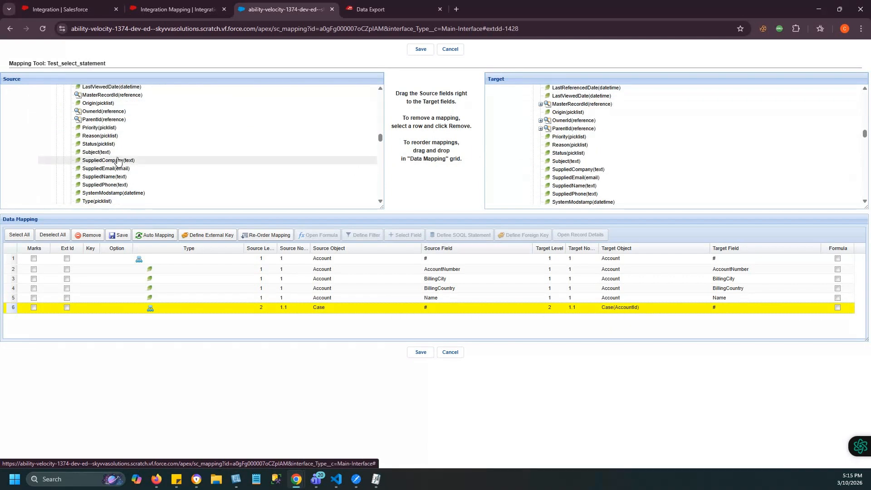
# Step: Map the Case fields Subject, SuppliedName and Description to the same-named fields of the target Case
pyautogui.moveTo(116, 160); pyautogui.dragTo(545, 163)
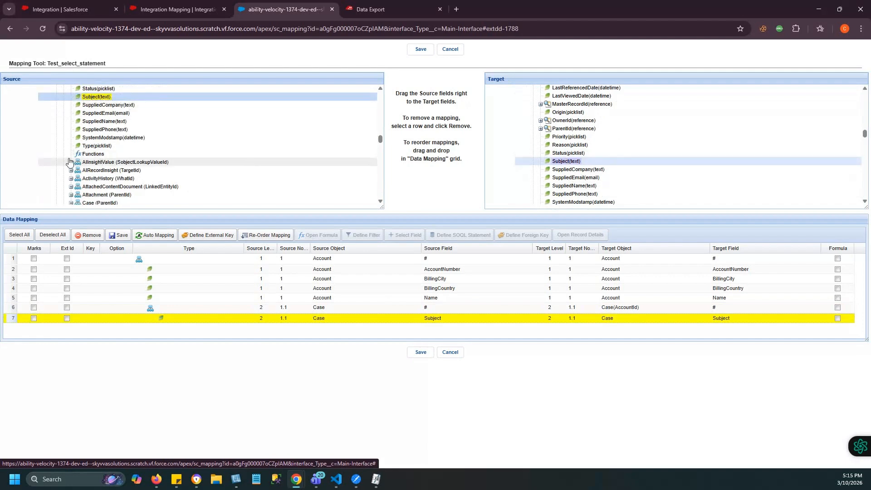
pyautogui.moveTo(96, 121); pyautogui.dragTo(574, 185)
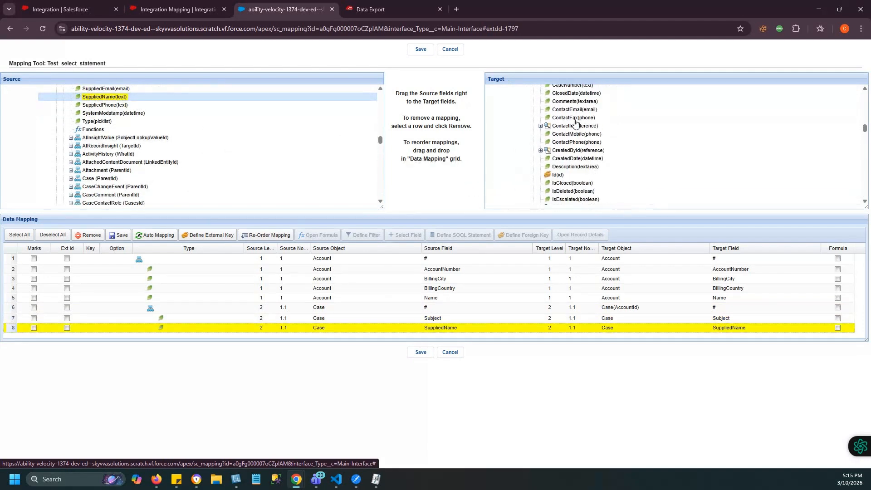
pyautogui.scroll(4, 107, 127)
pyautogui.moveTo(105, 126); pyautogui.dragTo(583, 169)
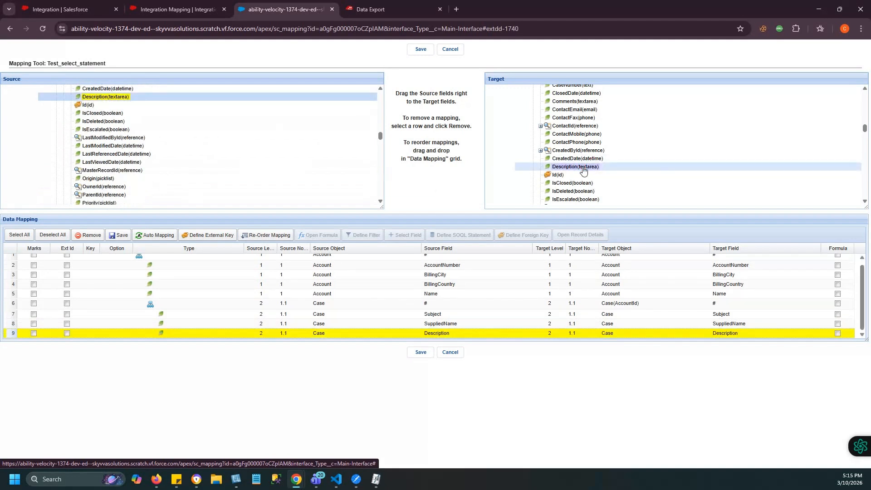
# Step: Mark the Account Name and Case SuppliedName mappings as external IDs
pyautogui.click(166, 258)
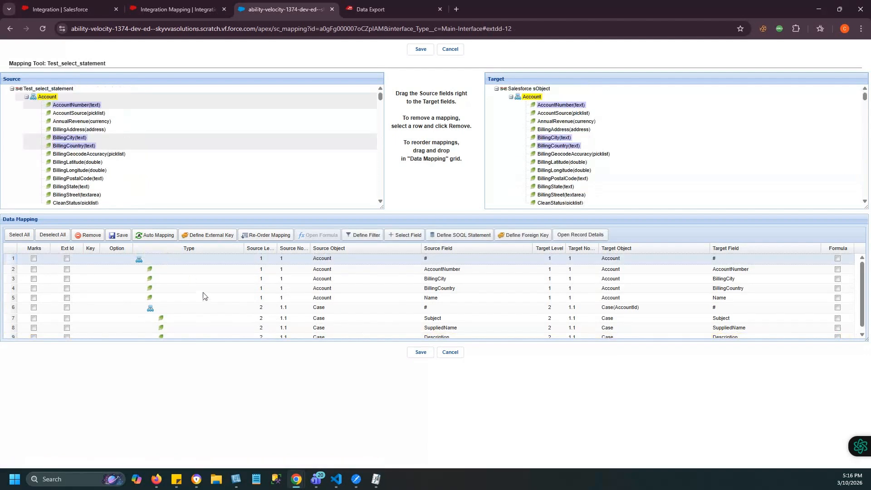
pyautogui.click(193, 313)
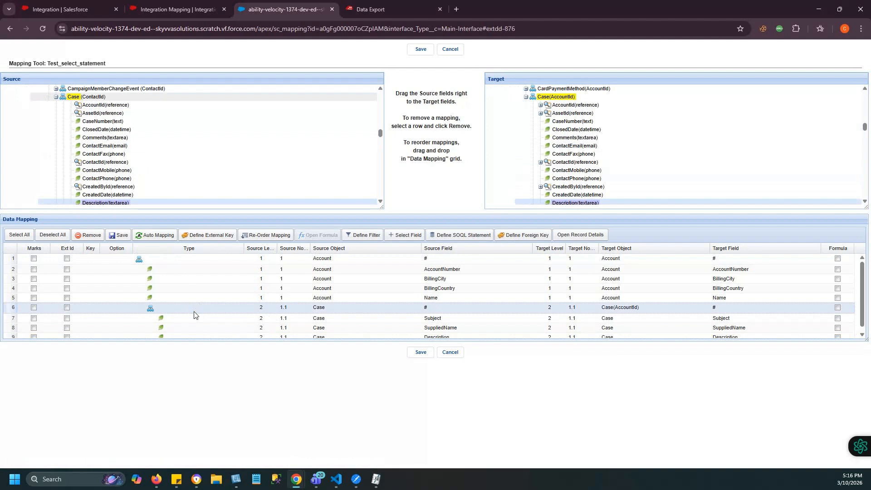
pyautogui.click(165, 298)
pyautogui.click(67, 297)
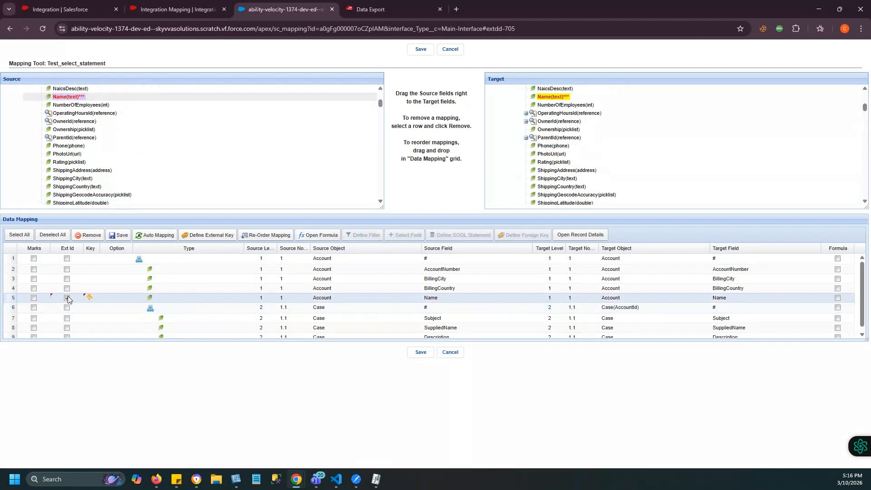
pyautogui.scroll(-1, 250, 315)
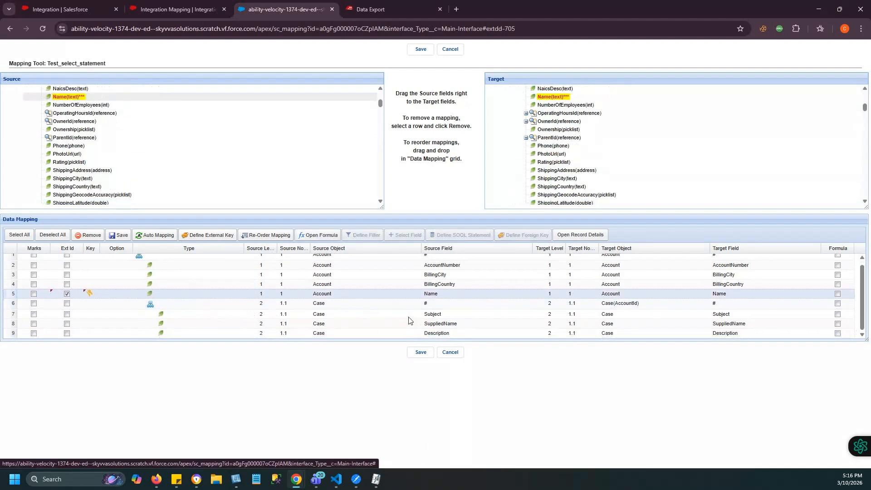
pyautogui.click(68, 323)
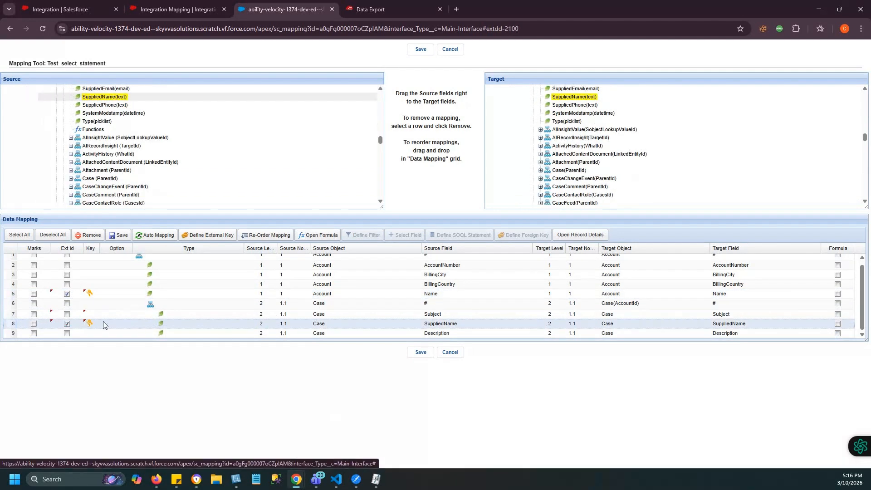
# Step: Add the Contact node's Email to the selected fields of the Case object mapping
pyautogui.click(351, 304)
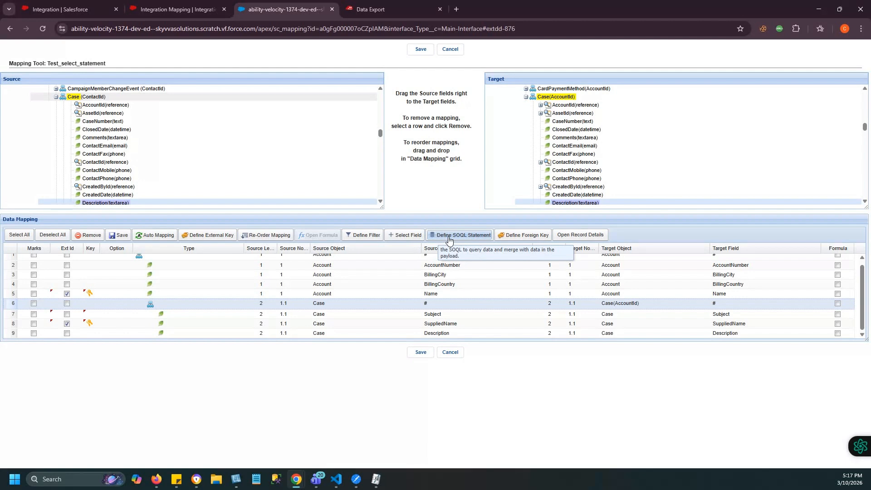
pyautogui.click(414, 237)
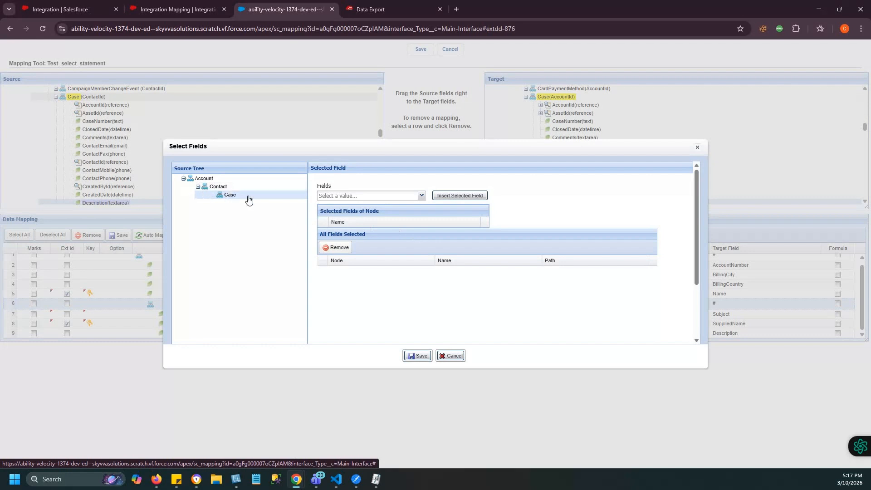
pyautogui.click(238, 189)
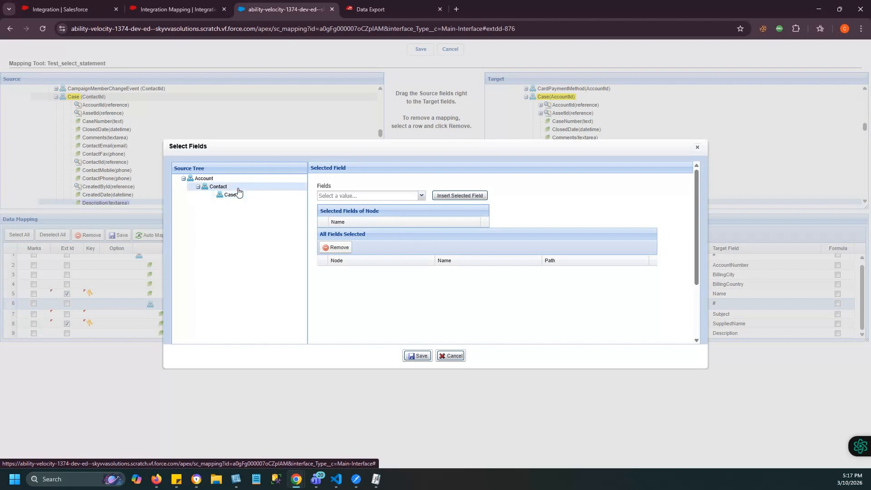
pyautogui.click(422, 197)
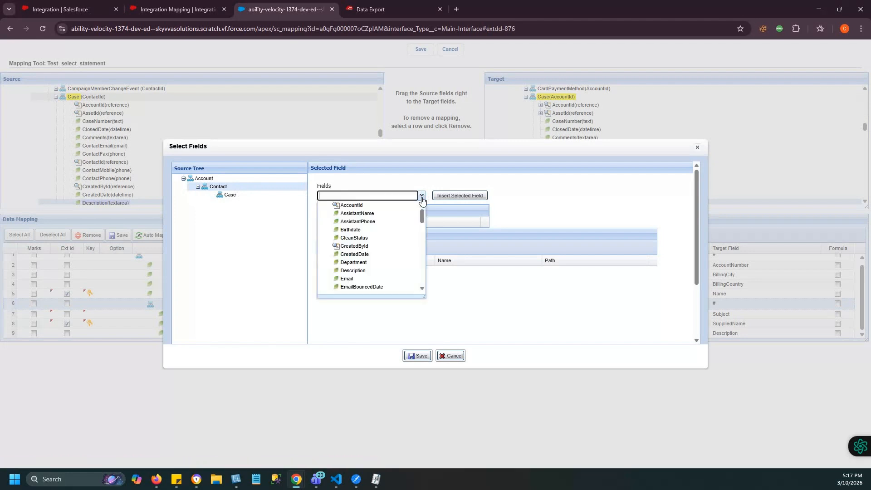
pyautogui.click(346, 279)
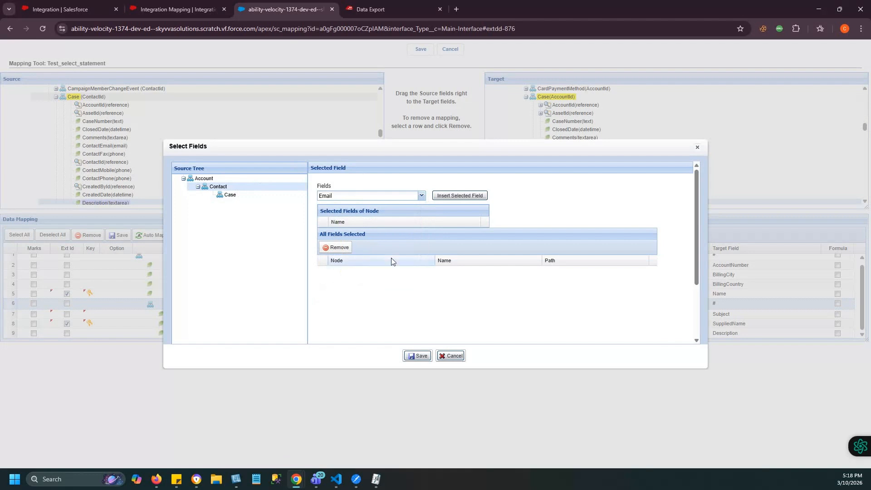
pyautogui.click(455, 197)
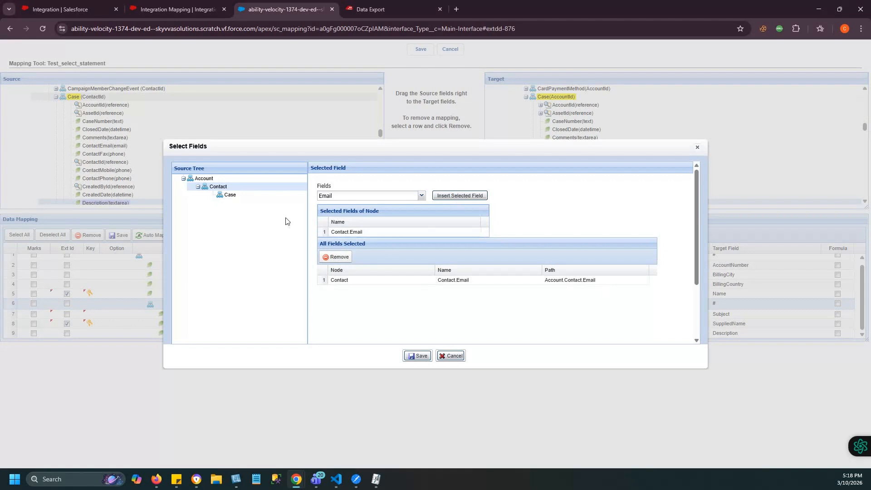
# Step: Add the Contact node's FirstName to the Case mapping's selected fields and save the selection
pyautogui.click(422, 197)
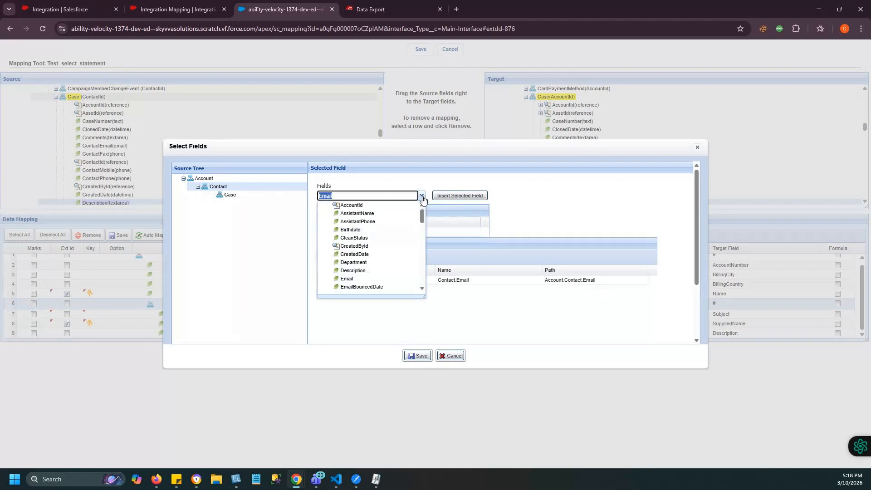
pyautogui.scroll(-3, 376, 260)
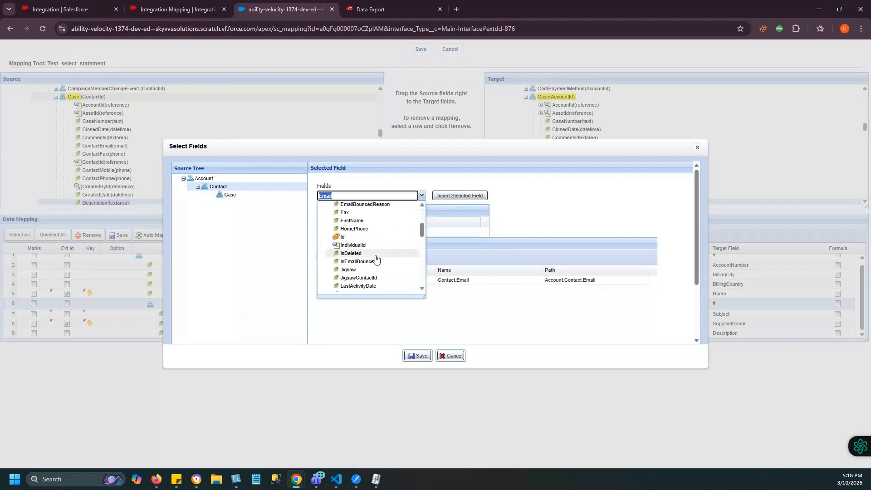
pyautogui.click(352, 225)
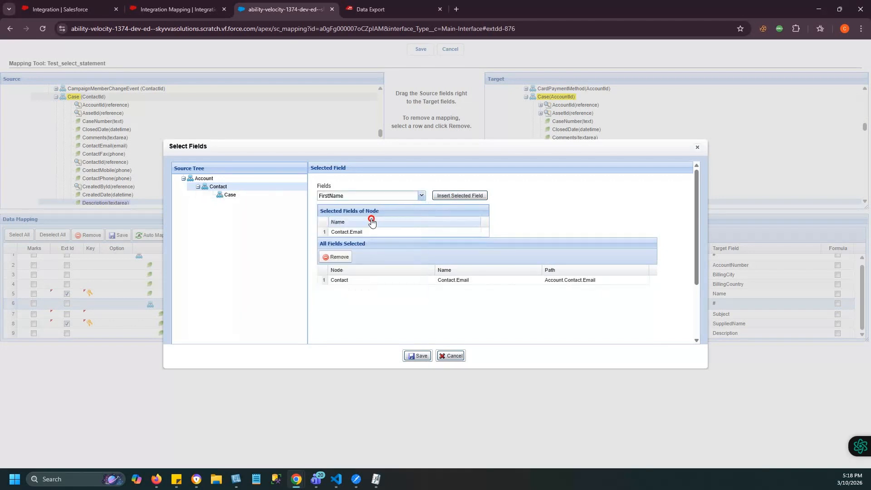
pyautogui.click(471, 199)
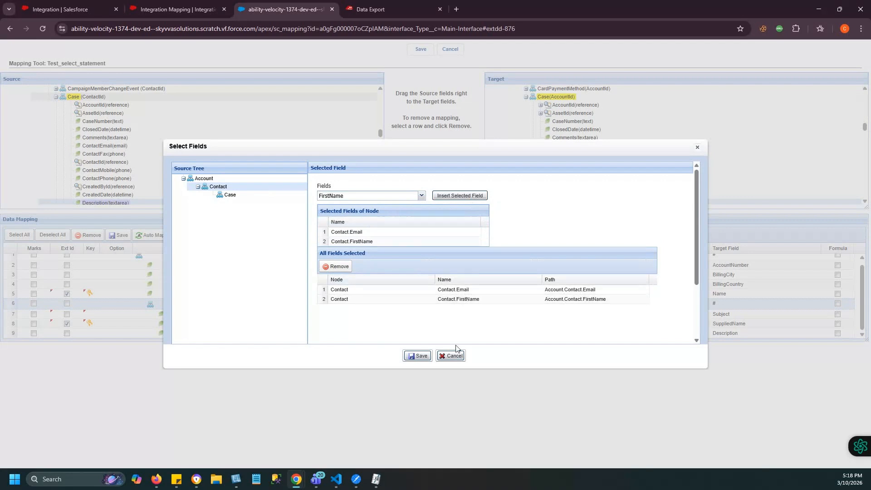
pyautogui.click(416, 356)
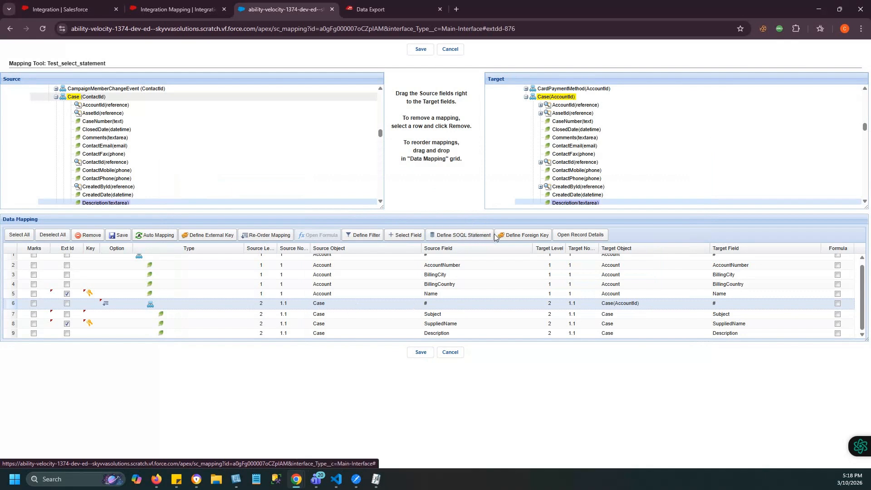
# Step: Begin a SOQL statement for the Case object mapping with Account as the queried Salesforce object
pyautogui.click(461, 236)
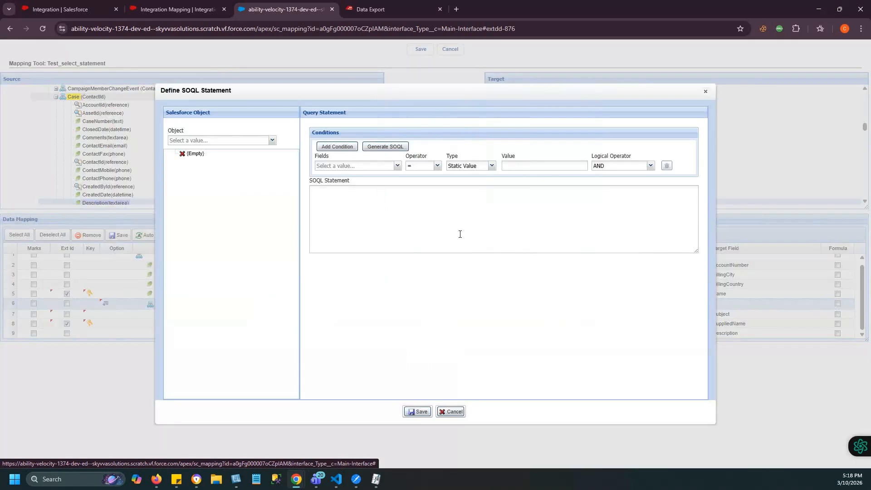
pyautogui.click(272, 141)
pyautogui.click(200, 158)
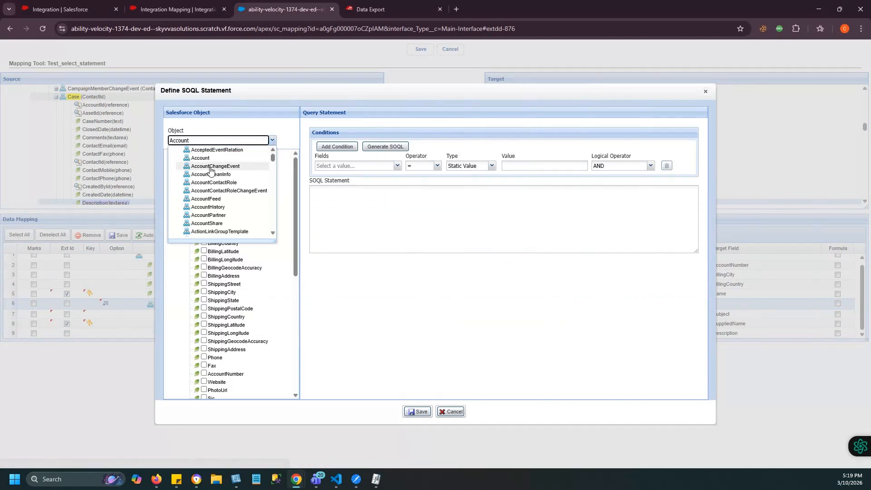
pyautogui.scroll(-5, 213, 181)
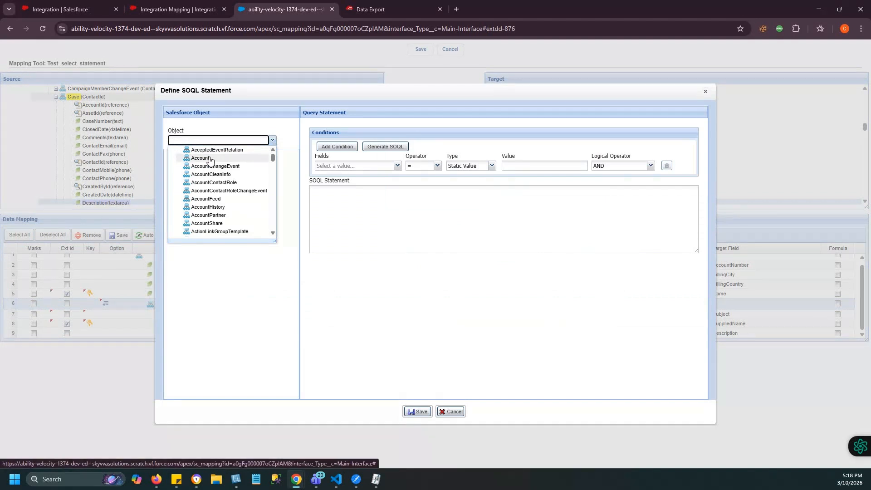
pyautogui.click(207, 158)
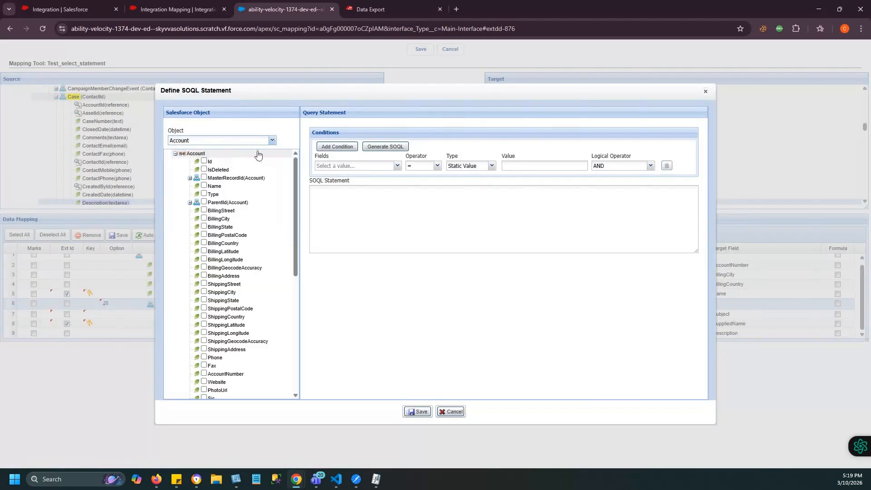
# Step: Include the Account fields Id, Name, BillingCity and BillingCountry in the SOQL query
pyautogui.click(204, 161)
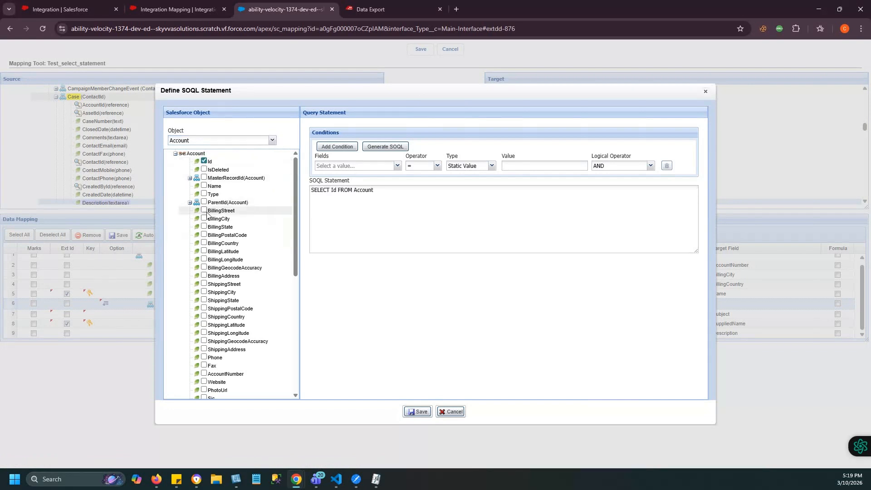
pyautogui.click(203, 186)
pyautogui.click(204, 219)
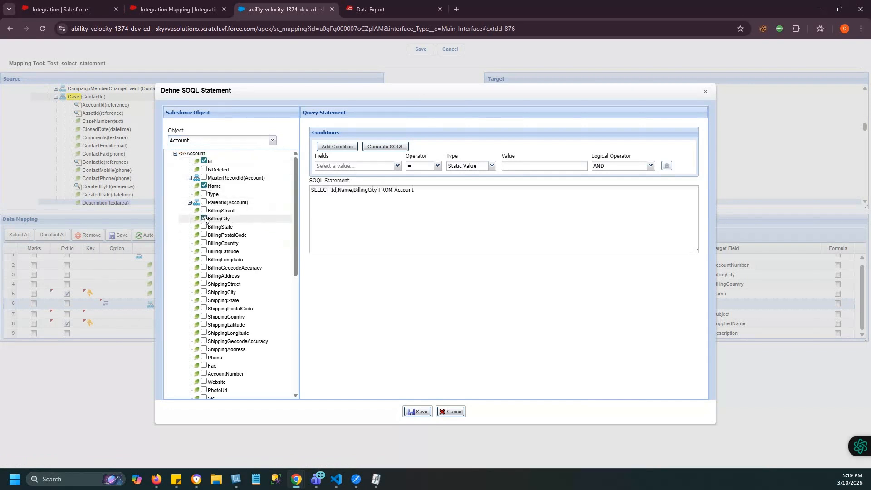
pyautogui.click(204, 244)
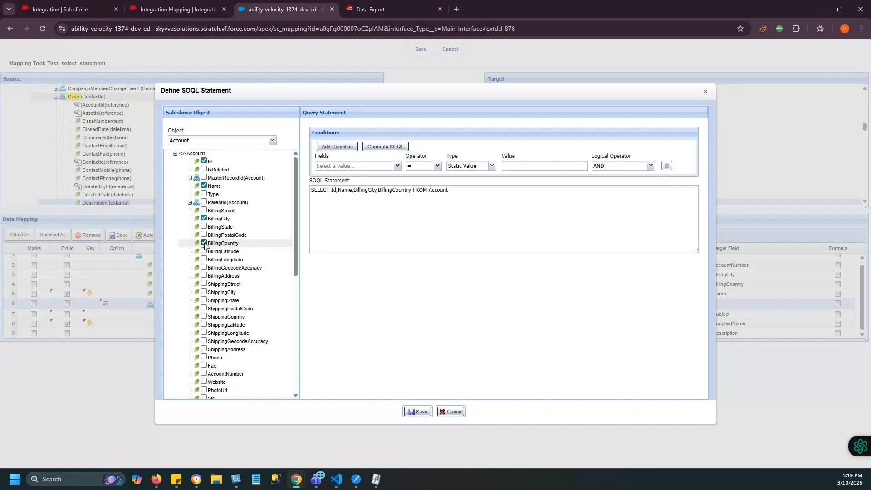
# Step: Add AccountNumber to the queried fields and generate the SOQL with the condition BillingCity = static value chongching
pyautogui.scroll(-1, 204, 245)
pyautogui.click(204, 328)
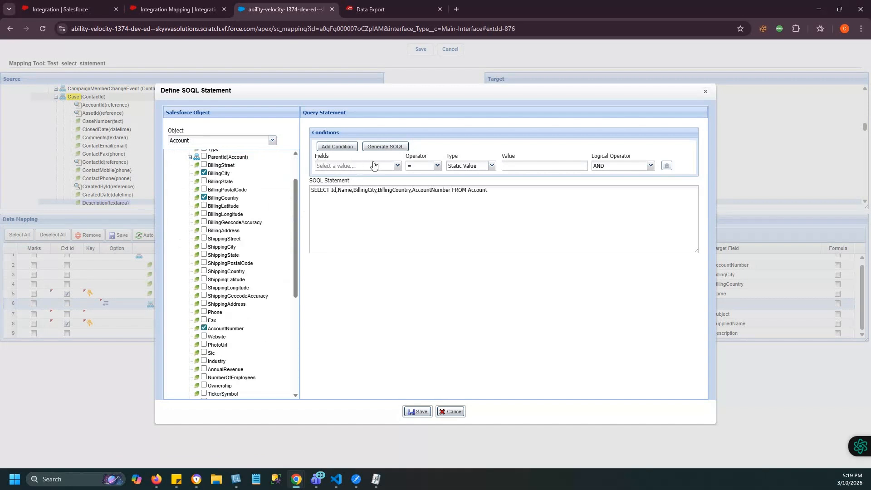
pyautogui.click(398, 166)
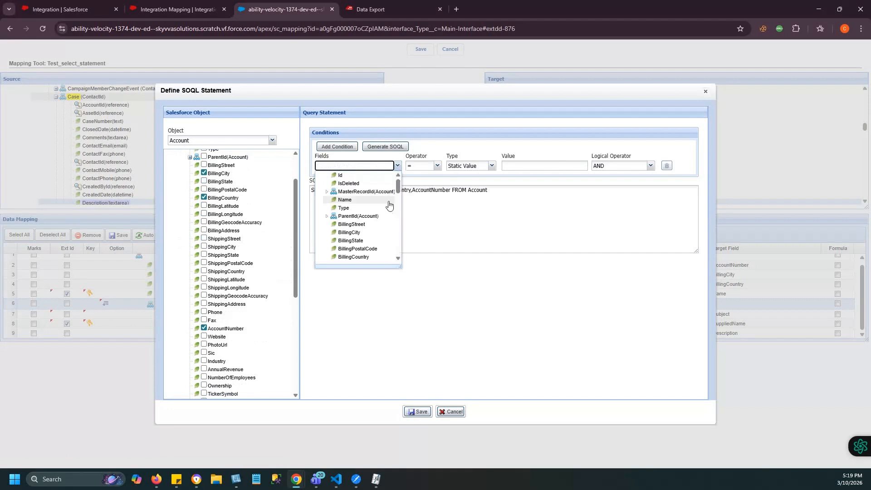
pyautogui.click(361, 232)
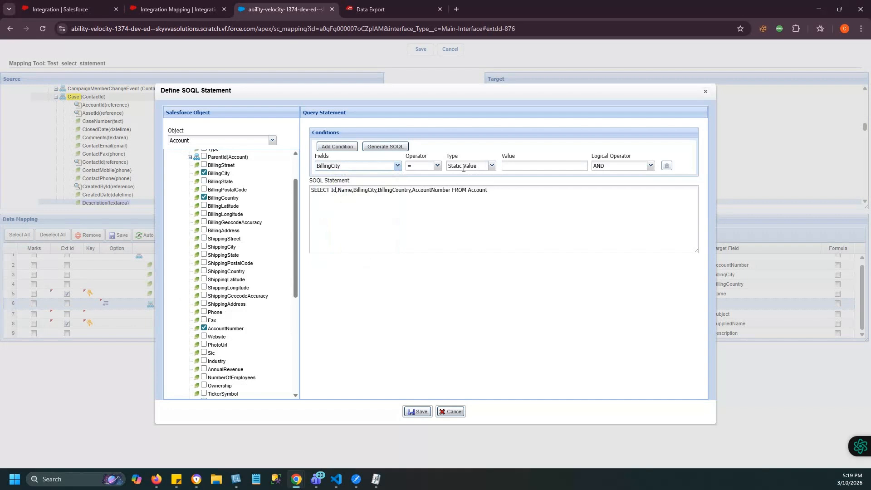
pyautogui.click(492, 166)
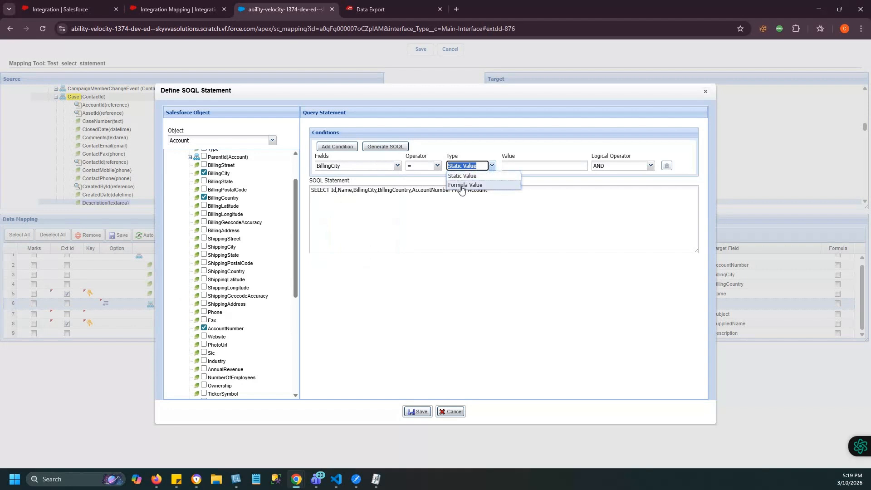
pyautogui.click(455, 176)
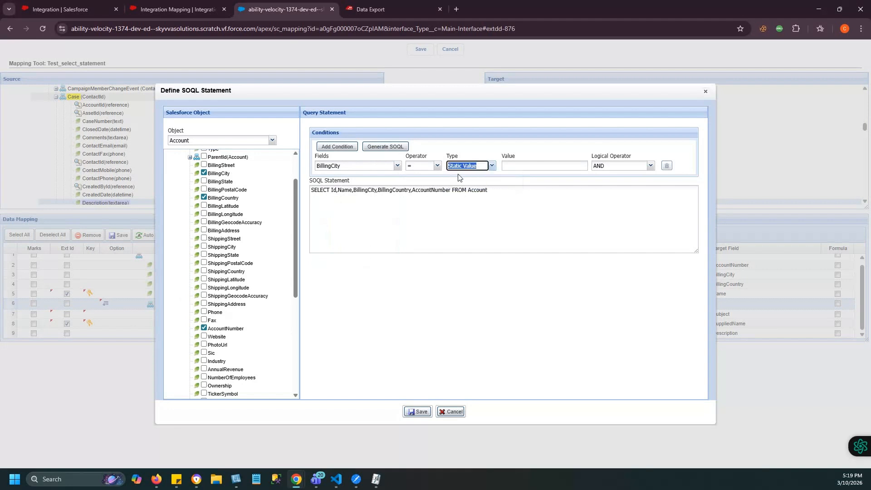
pyautogui.click(516, 166)
pyautogui.write('chongching')
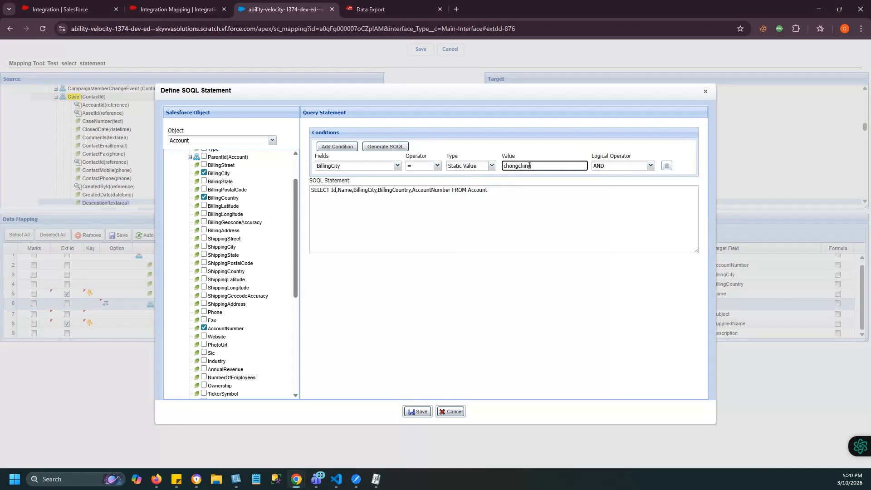
pyautogui.click(385, 146)
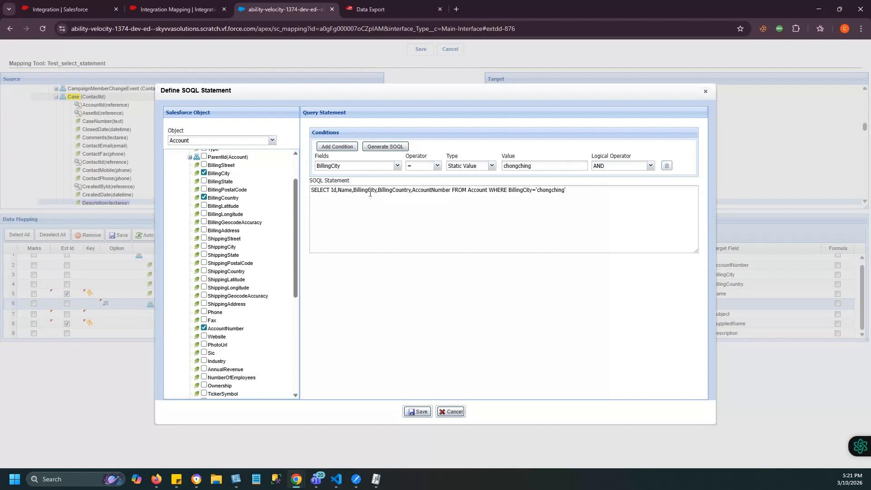
pyautogui.click(574, 193)
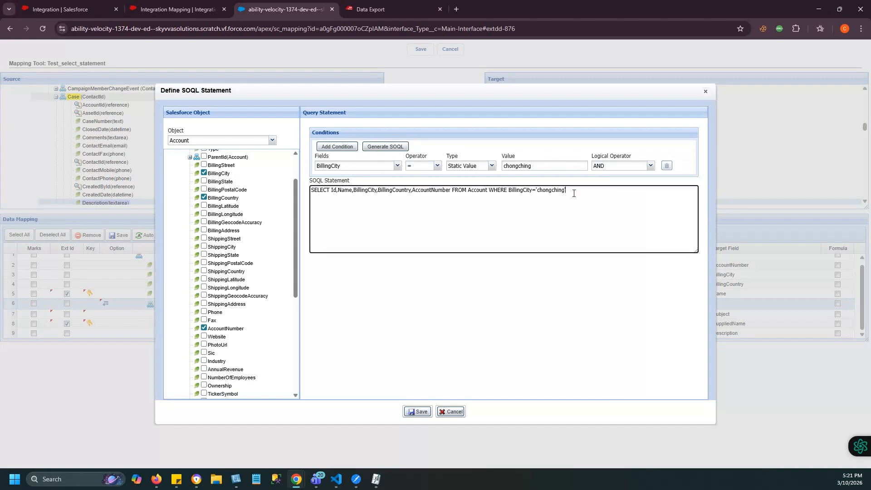
# Step: Add a second condition, AccountNumber = formula value from source field Subject, and regenerate the SOQL statement
pyautogui.click(345, 148)
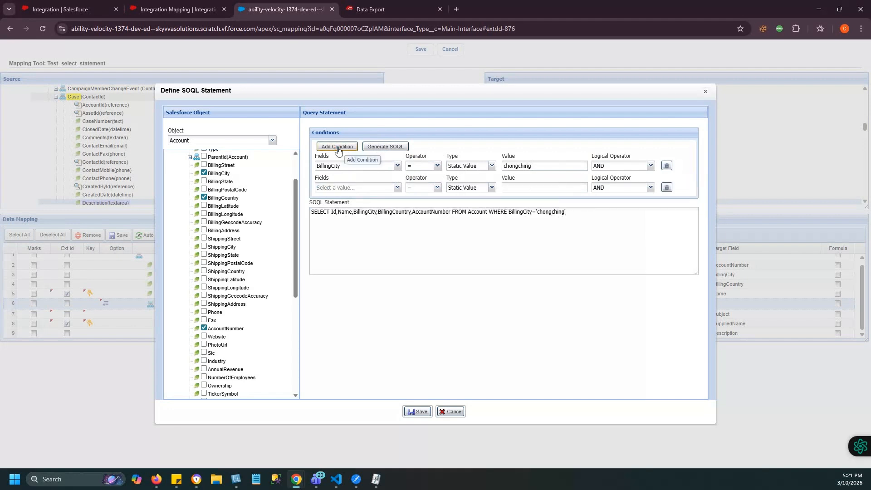
pyautogui.click(398, 188)
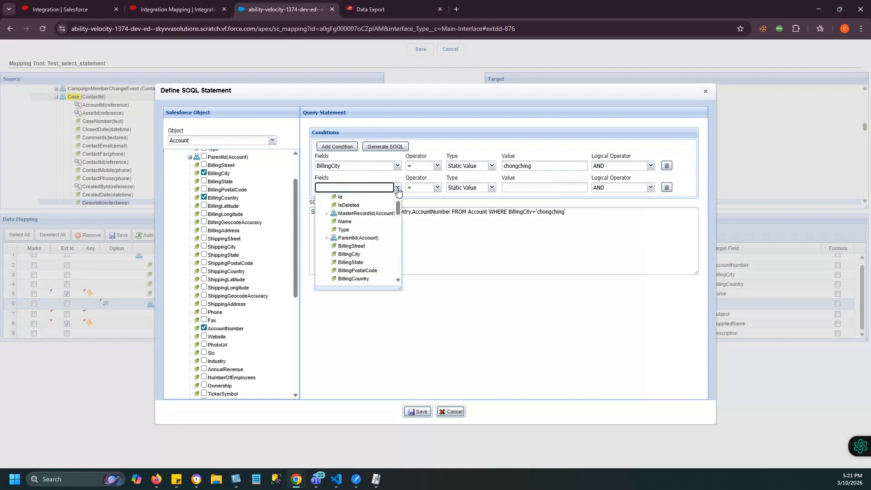
pyautogui.scroll(-3, 356, 245)
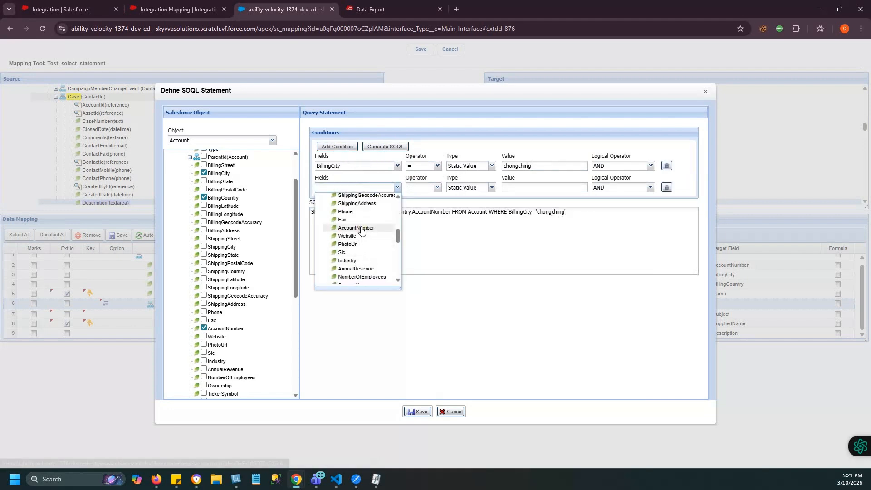
pyautogui.click(362, 227)
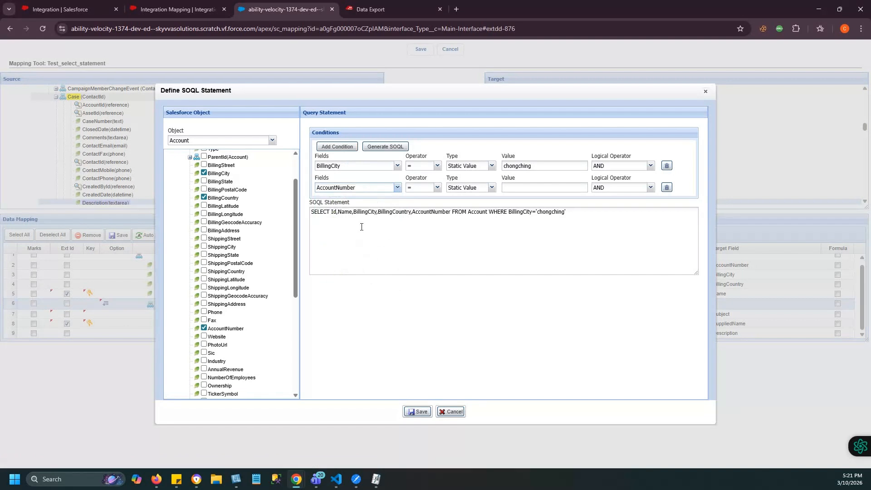
pyautogui.click(492, 188)
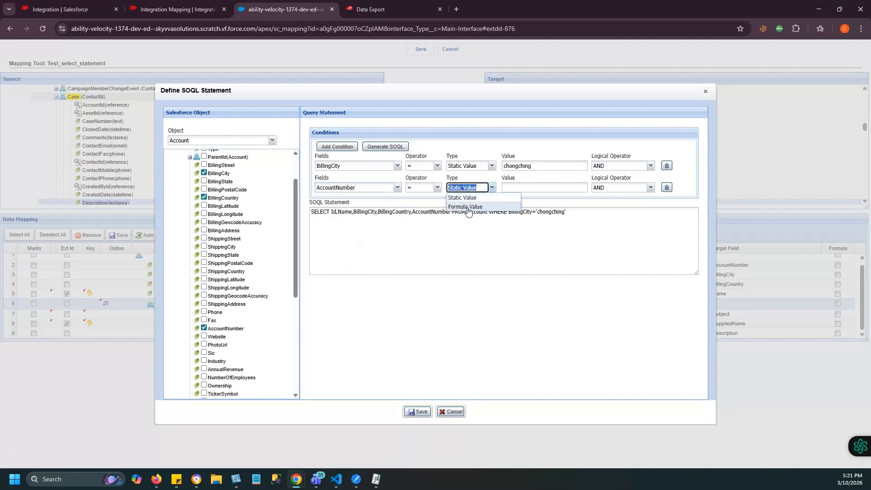
pyautogui.click(468, 207)
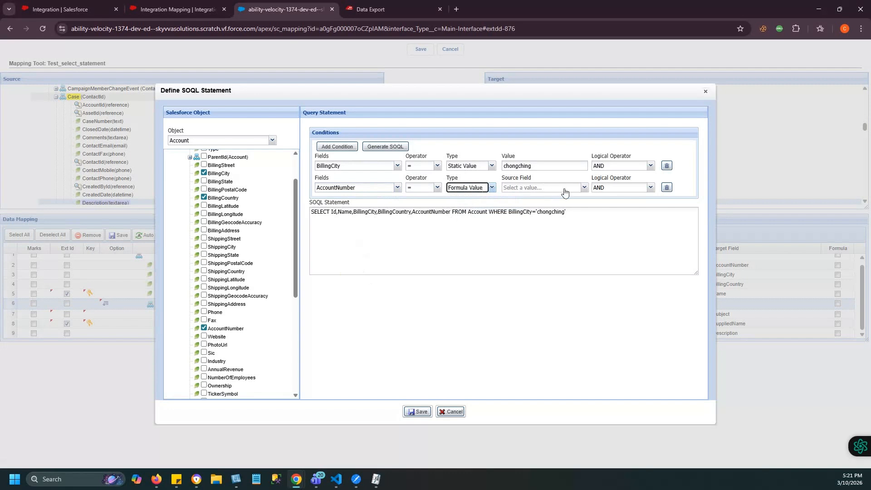
pyautogui.click(585, 188)
pyautogui.scroll(-5, 538, 241)
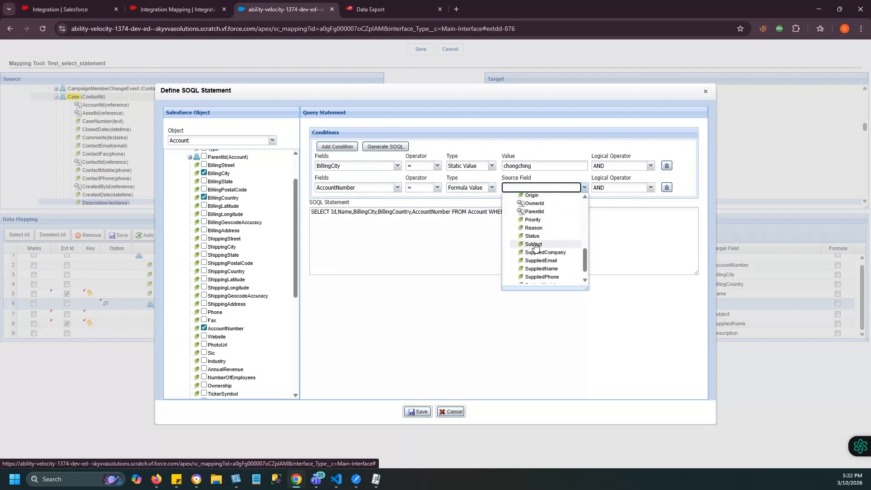
pyautogui.click(536, 243)
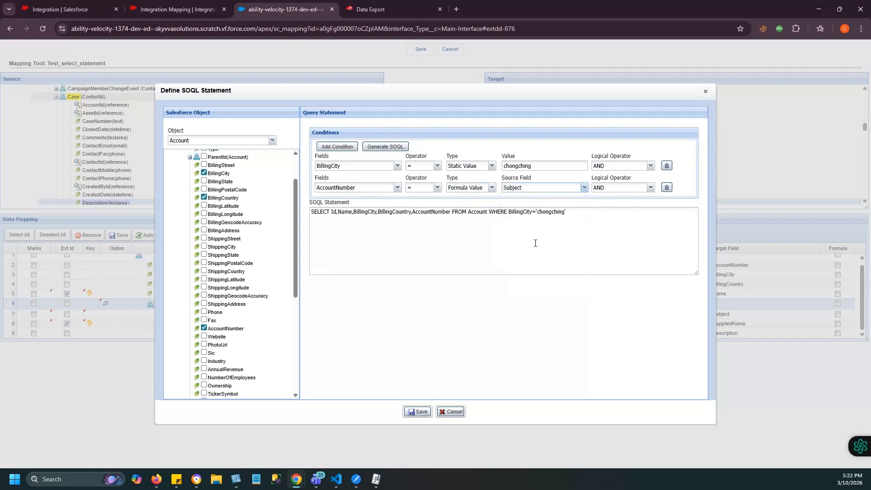
pyautogui.click(387, 148)
pyautogui.moveTo(509, 212); pyautogui.dragTo(661, 214)
pyautogui.click(661, 213)
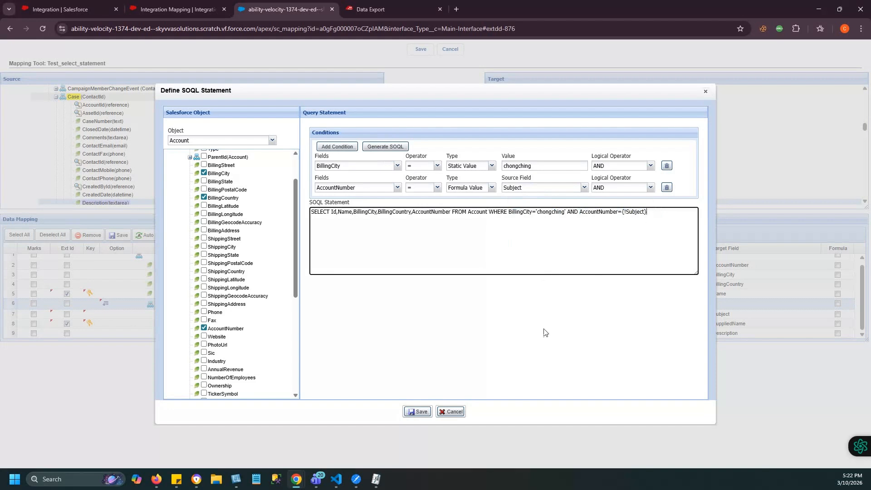
# Step: Save the SOQL statement on the Case object row and save the data mapping
pyautogui.click(424, 411)
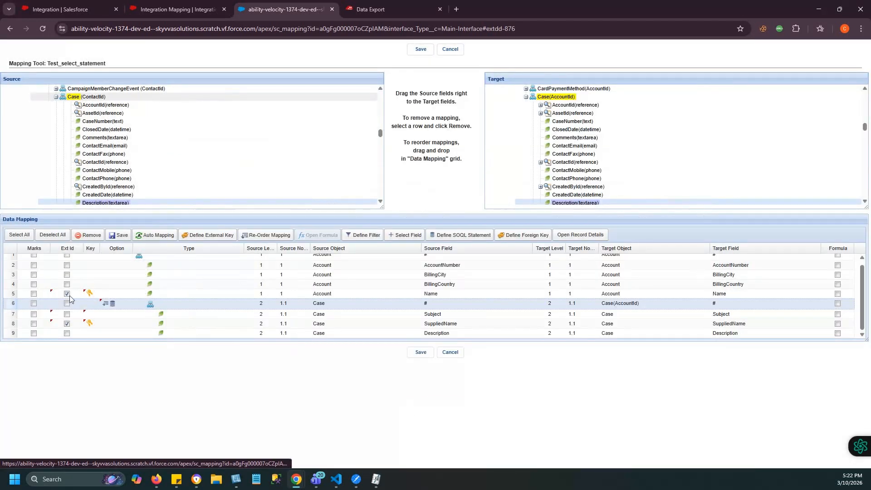
pyautogui.moveTo(107, 307)
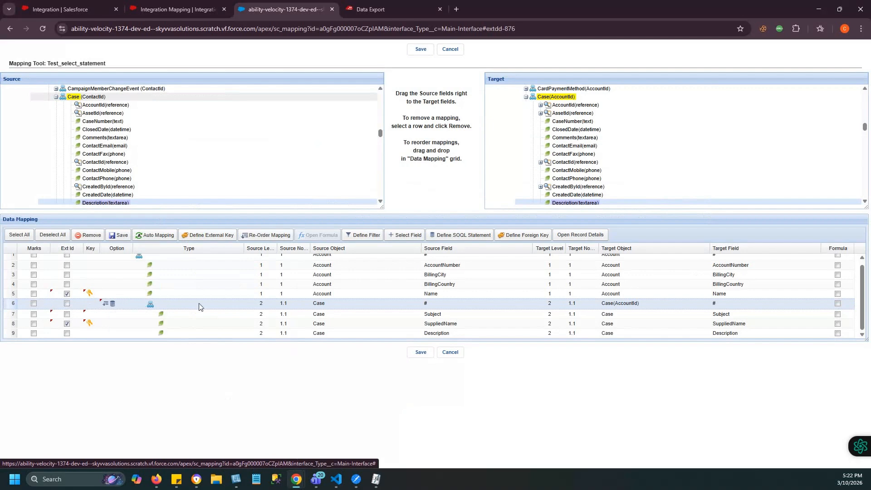
pyautogui.click(118, 236)
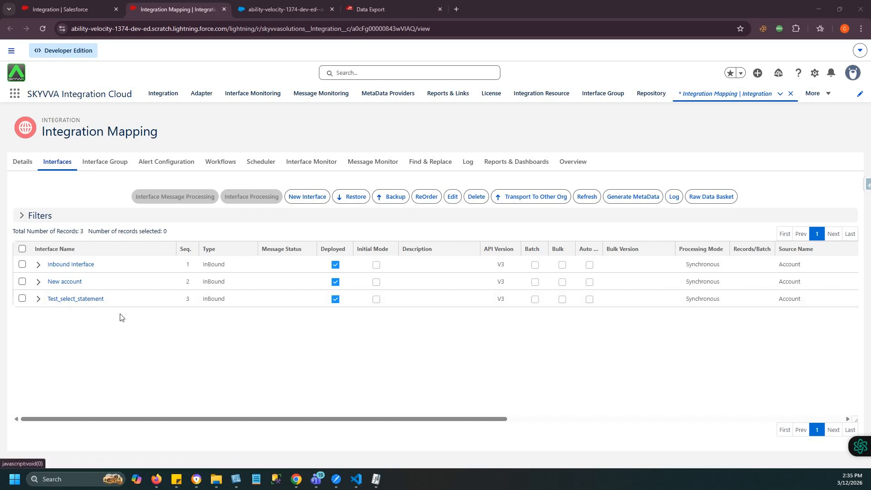
# Step: Switch to Postman, send the V4 Integrate POST request for the Test_select_statement interface, and review the response
pyautogui.click(338, 479)
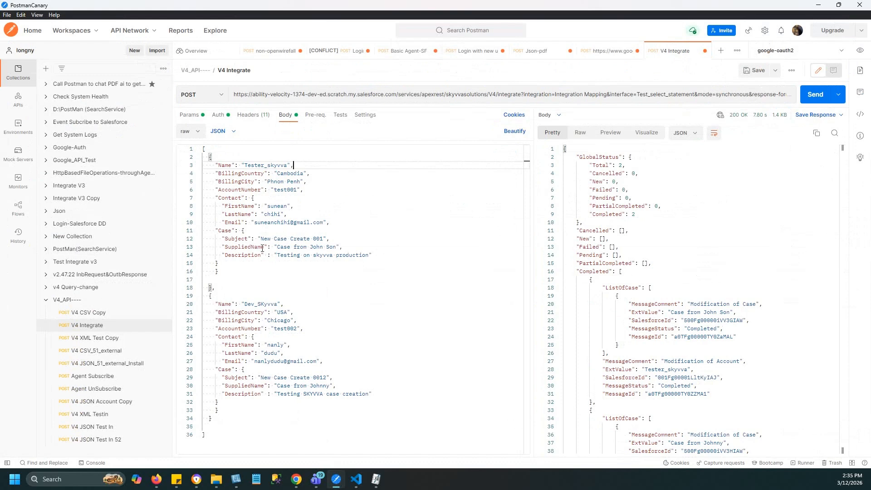
pyautogui.click(815, 95)
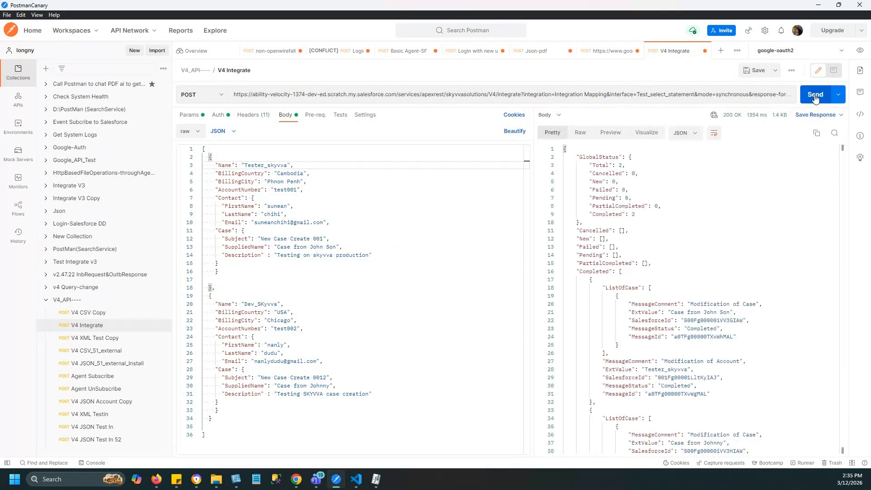
pyautogui.scroll(-5, 725, 338)
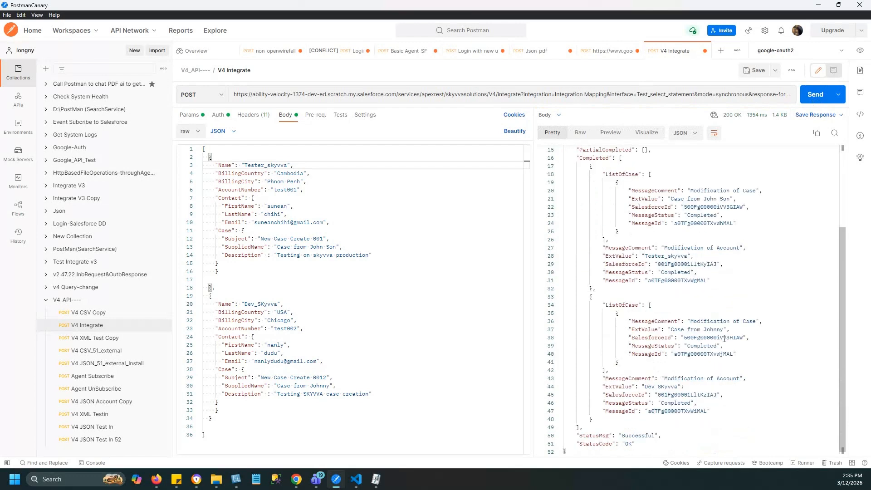
# Step: Switch back to the browser and list the Integration Mapping messages in the Message Monitor with the default filters
pyautogui.click(819, 5)
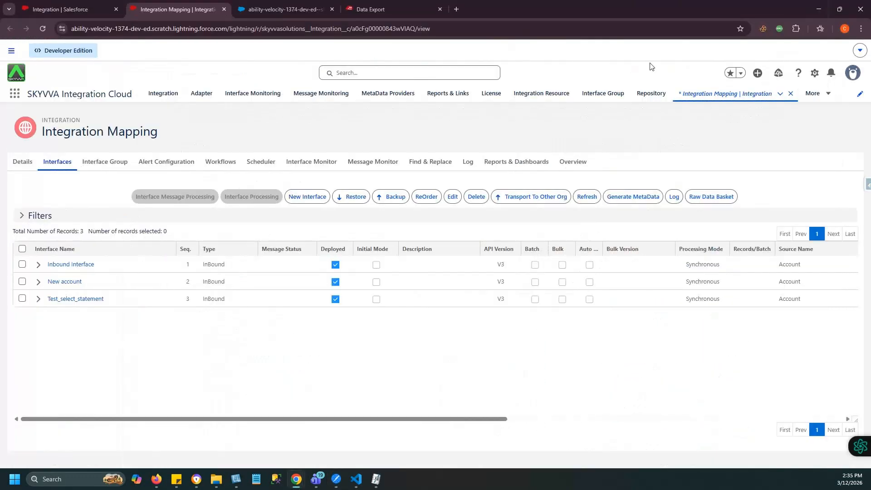
pyautogui.click(373, 162)
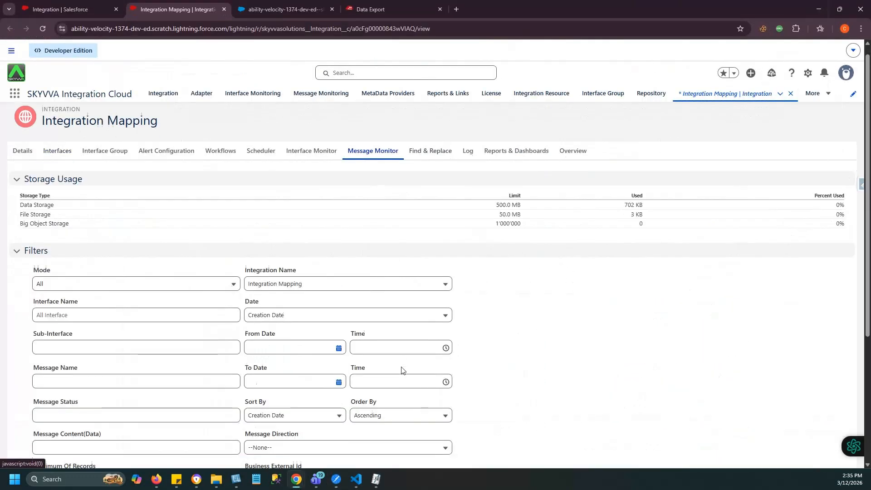
pyautogui.scroll(-4, 402, 370)
pyautogui.click(415, 416)
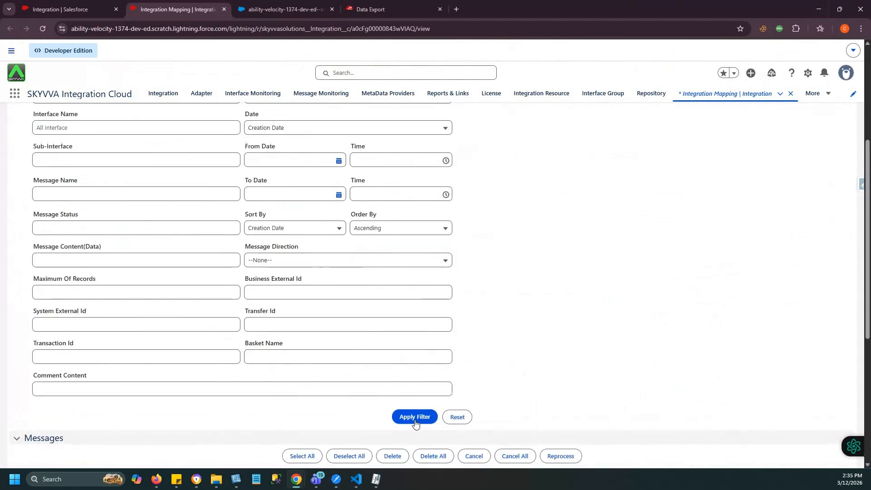
pyautogui.scroll(-5, 415, 422)
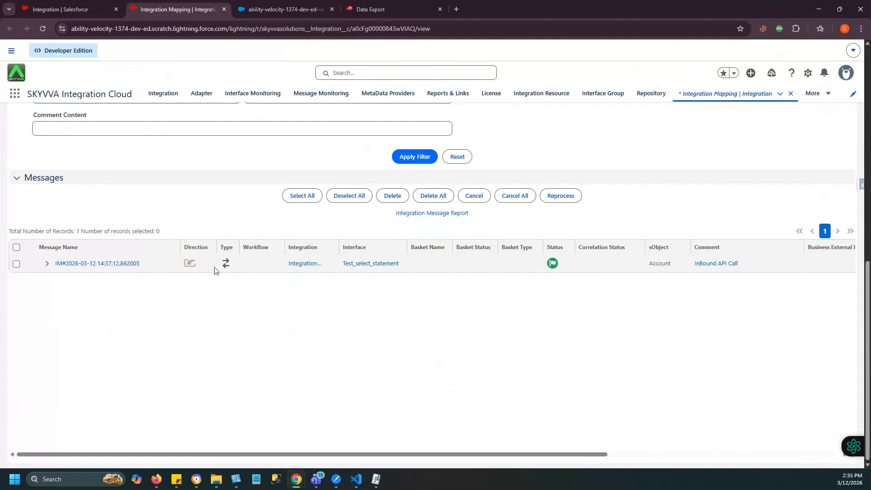
# Step: Expand the inbound API call message and both of its Account messages to inspect the nested Case messages
pyautogui.click(47, 264)
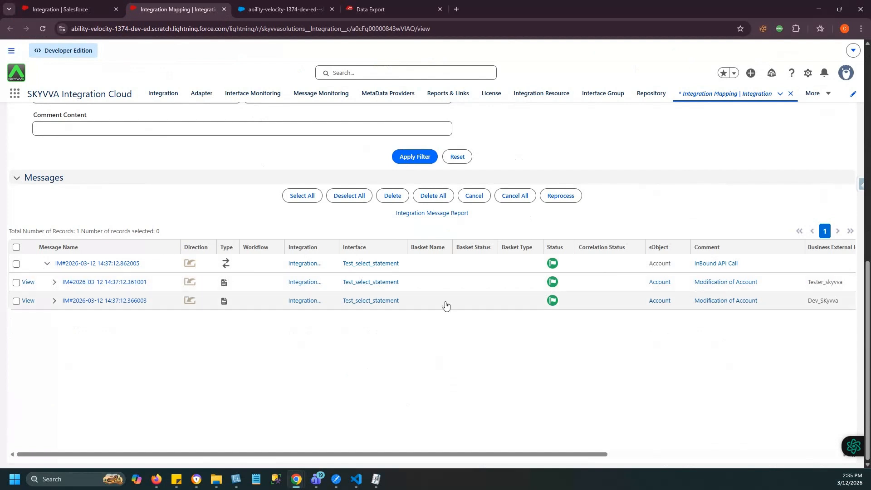
pyautogui.click(54, 283)
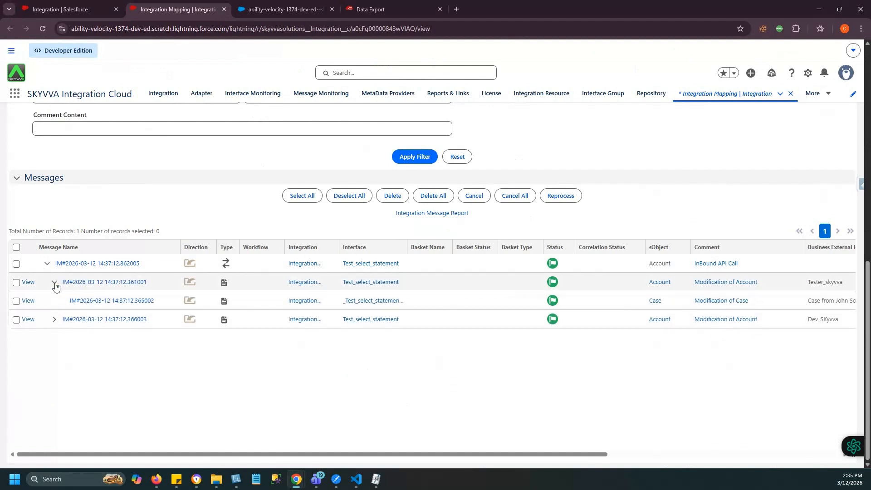
pyautogui.click(54, 319)
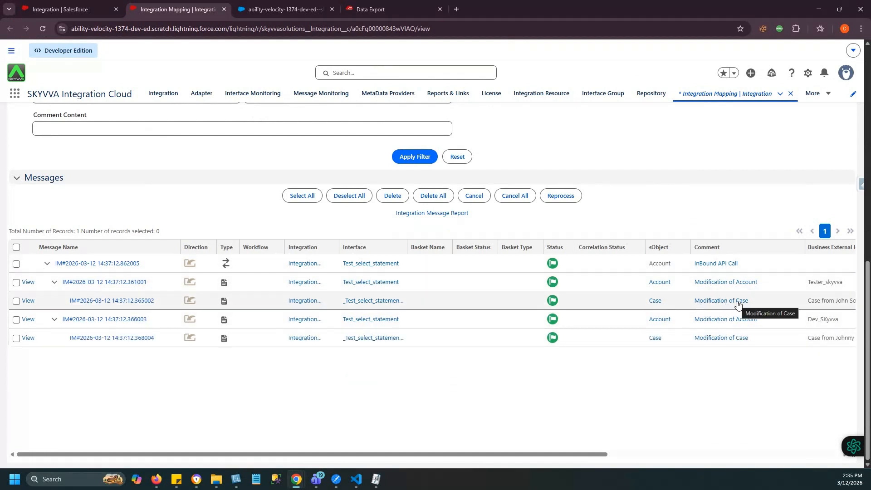
# Step: Open the inbound API call message's record and expand its full tree of Account and Case messages
pyautogui.click(96, 265)
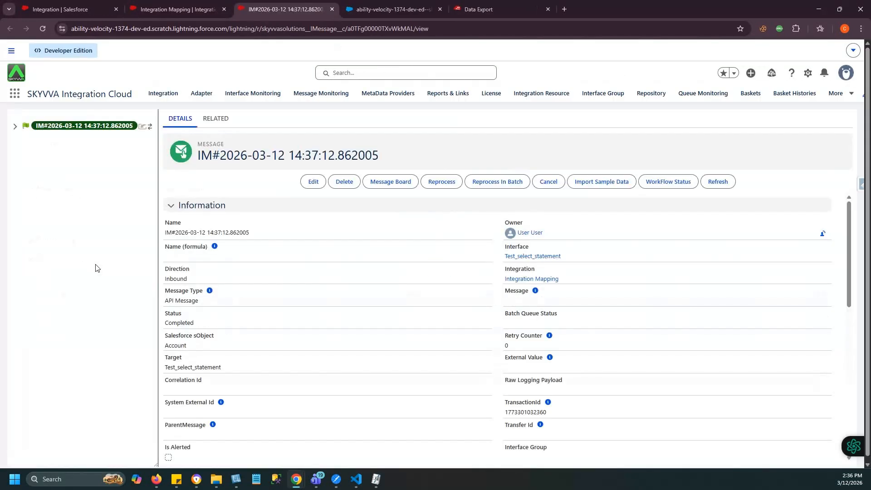
pyautogui.click(14, 127)
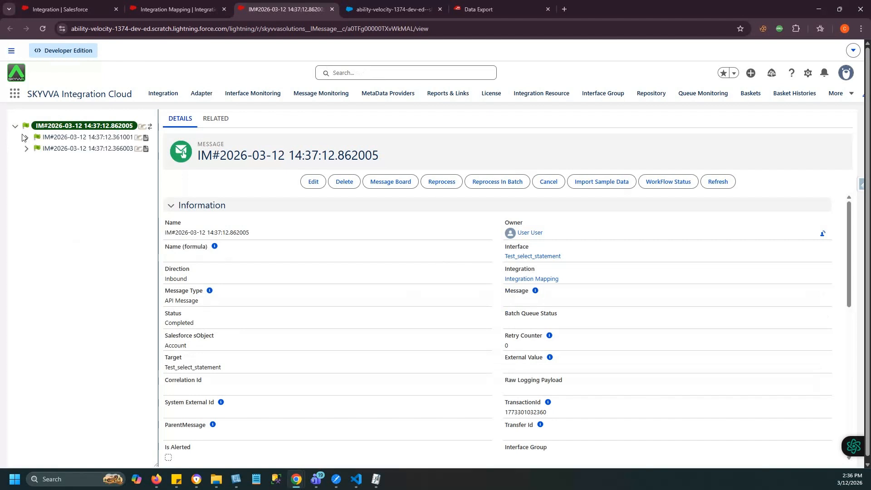
pyautogui.click(26, 138)
pyautogui.click(27, 160)
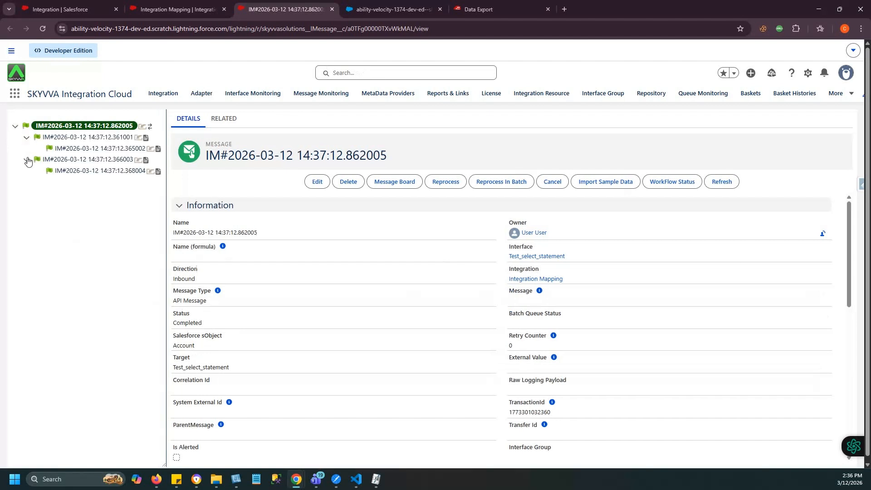
# Step: Open the Case message under the first Account message and examine the field values in its Data section
pyautogui.click(75, 150)
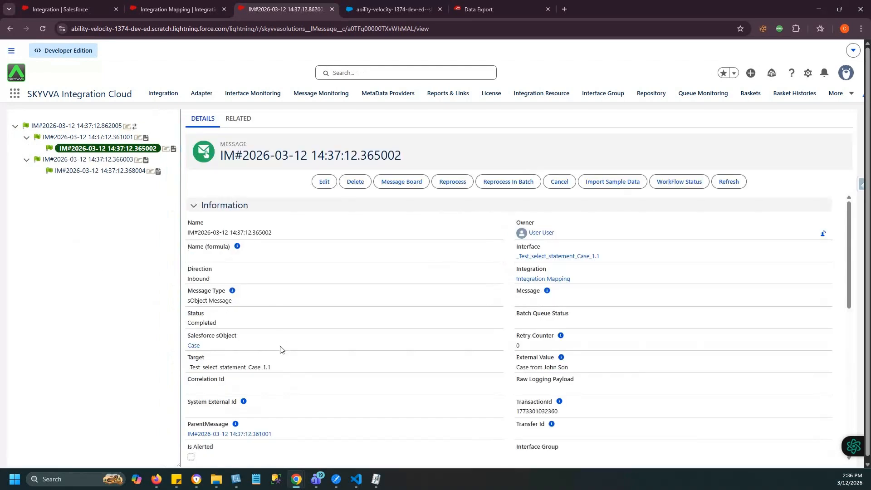
pyautogui.scroll(-1, 277, 370)
pyautogui.scroll(-10, 276, 370)
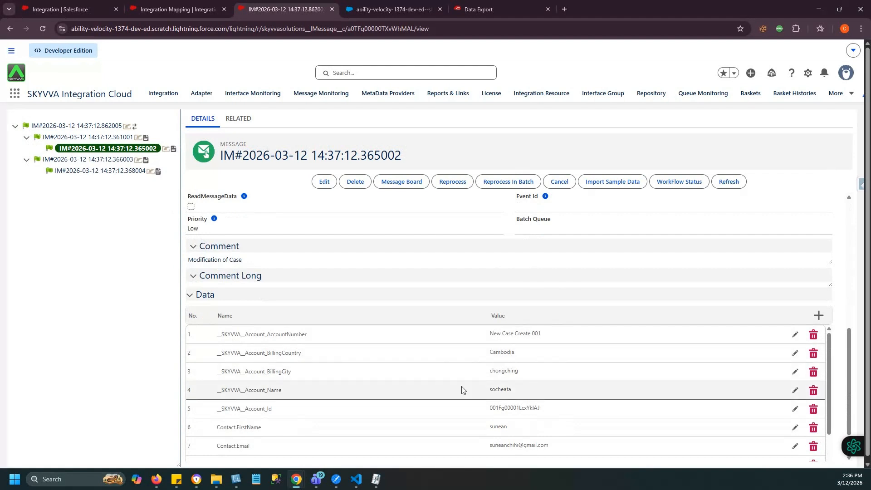
# Step: Examine the remaining account, contact and case values in the Case message's Data section, down to the Subject field
pyautogui.moveTo(474, 393); pyautogui.dragTo(540, 395)
pyautogui.scroll(-1, 522, 396)
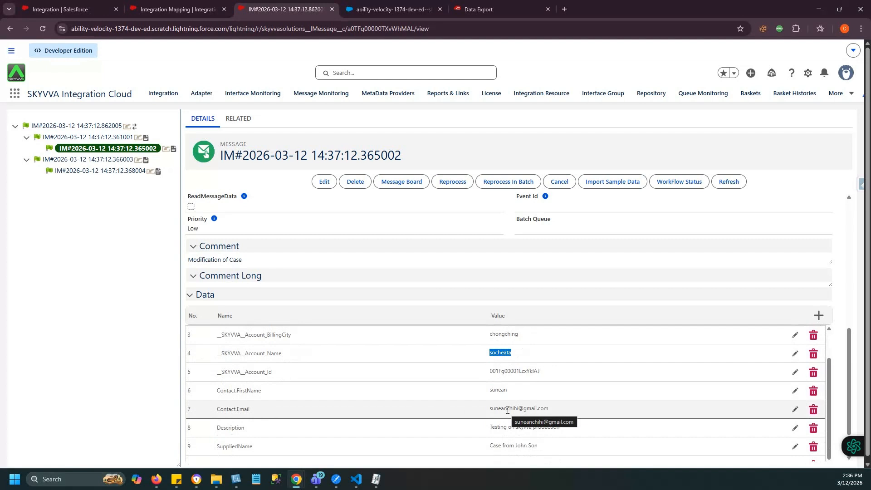
pyautogui.scroll(-1, 505, 411)
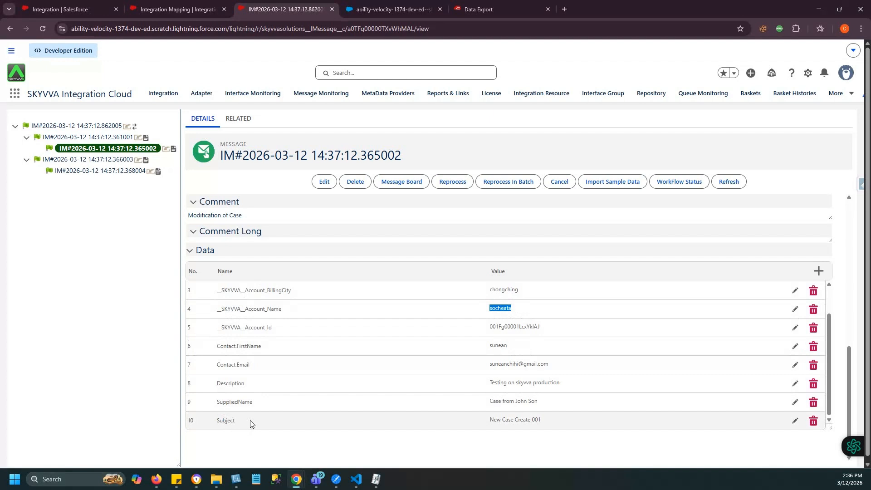
# Step: Copy the __SKYVVA__Account_Id value from the Case message's data without changing it
pyautogui.scroll(2, 535, 427)
pyautogui.doubleClick(516, 420)
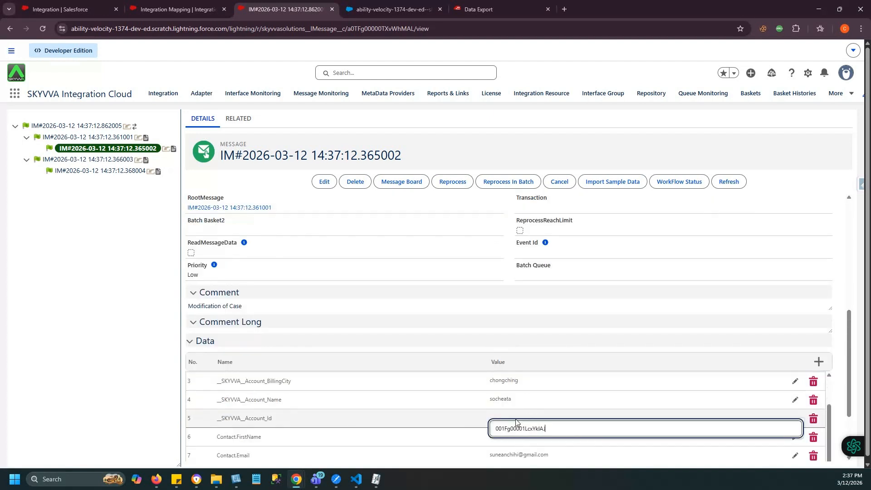
pyautogui.moveTo(551, 428); pyautogui.dragTo(461, 430)
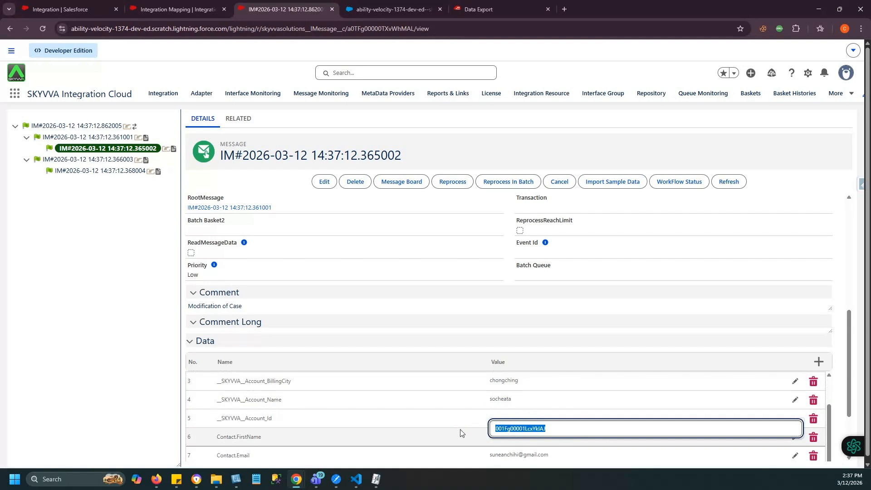
pyautogui.scroll(5, 356, 245)
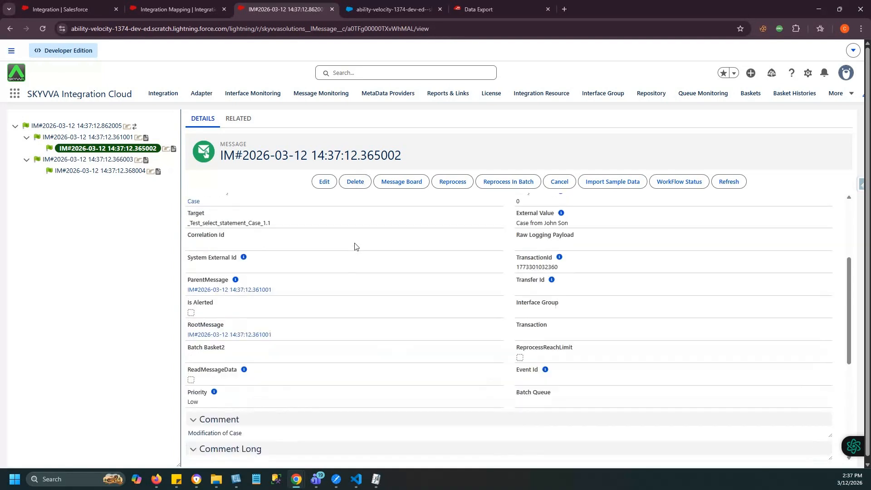
# Step: Open the account record matching the copied ID in place of the Integration Mapping page and examine its detail fields
pyautogui.click(208, 12)
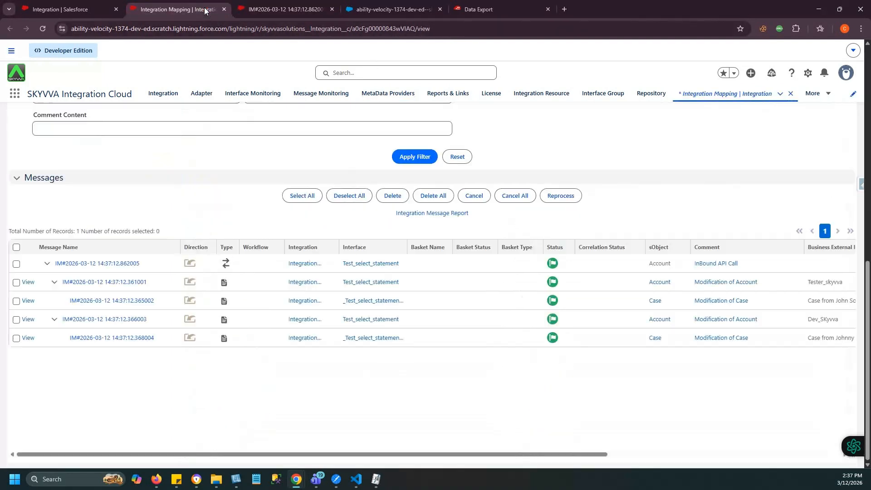
pyautogui.click(391, 28)
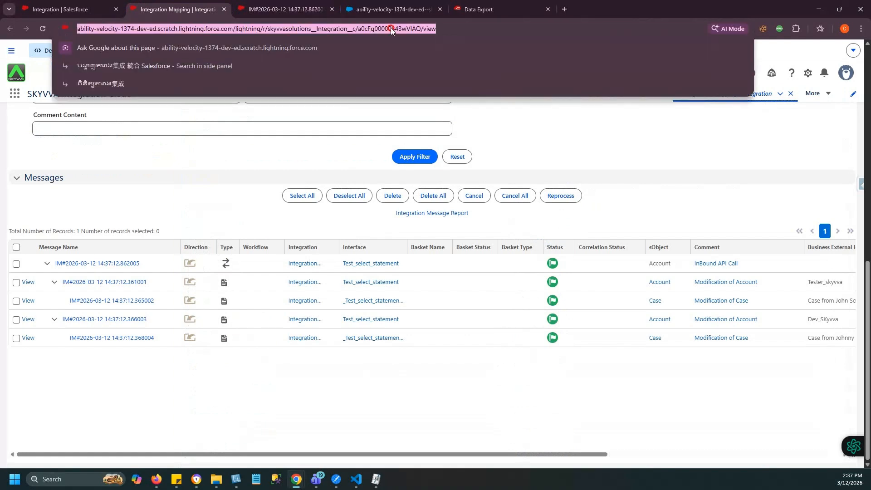
pyautogui.hotkey('ctrl', 'v')
pyautogui.press('Return')
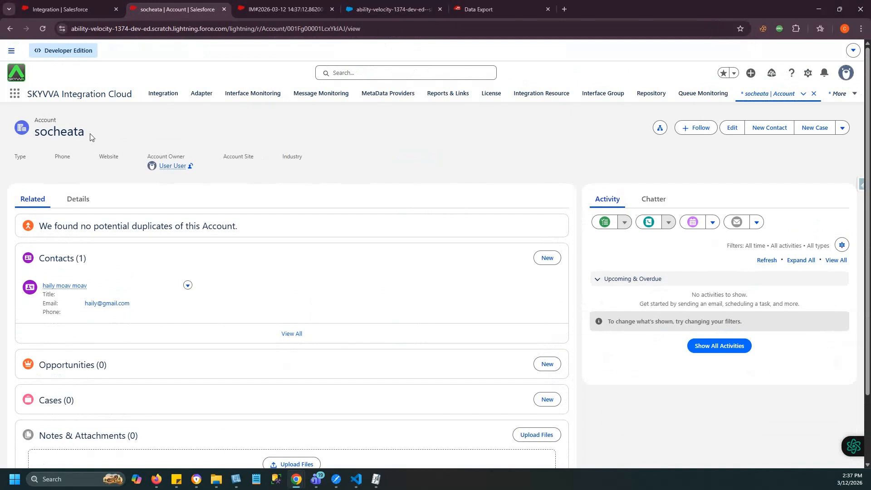
pyautogui.click(75, 200)
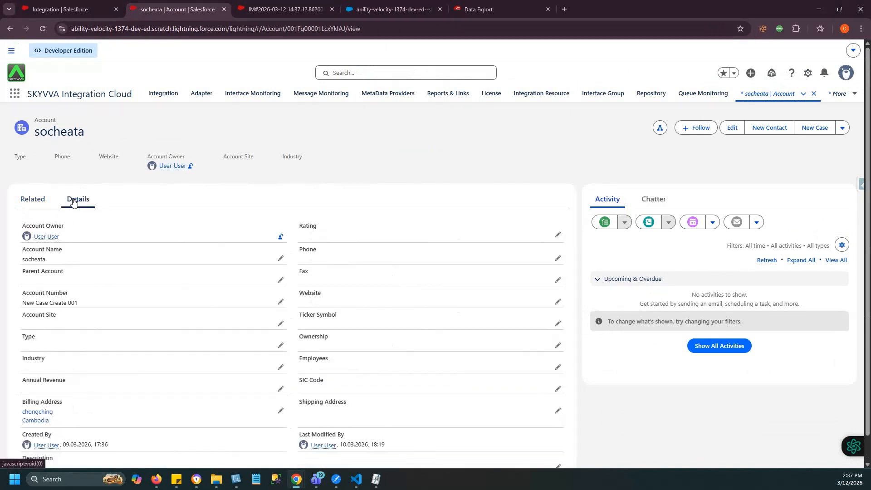
pyautogui.scroll(-1, 74, 202)
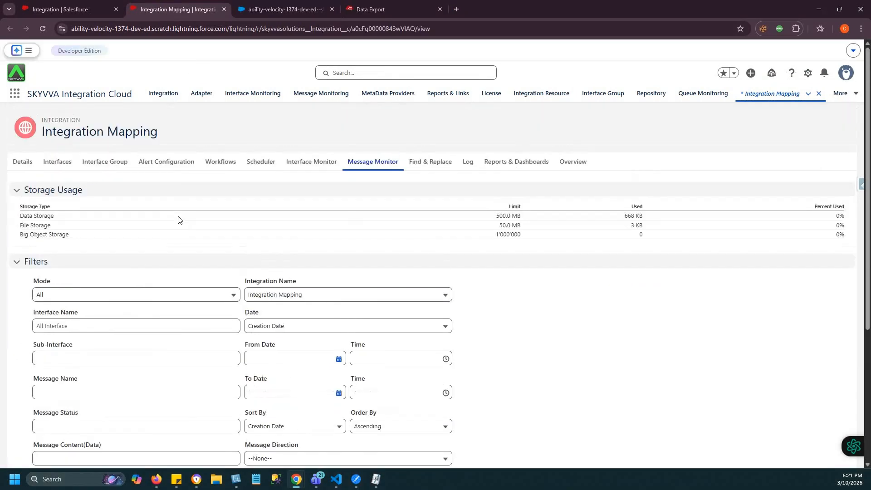
# Step: Open the Integration Mapping workflows and select the _Test_select_statement_Case_1.1 source interface under Test_select_statement
pyautogui.click(218, 166)
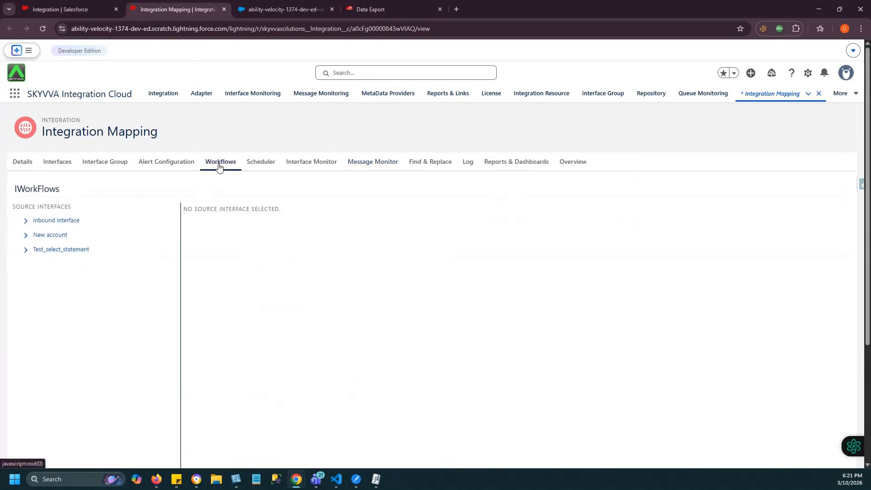
pyautogui.click(90, 252)
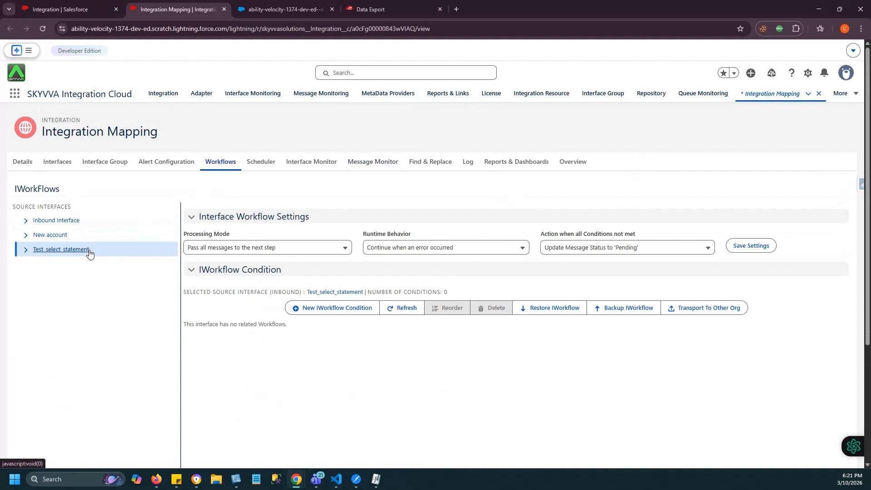
pyautogui.click(26, 250)
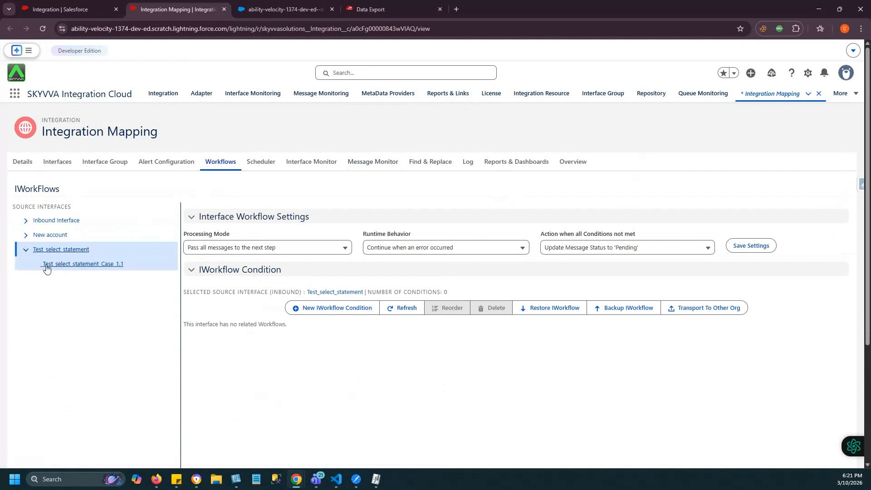
pyautogui.click(91, 268)
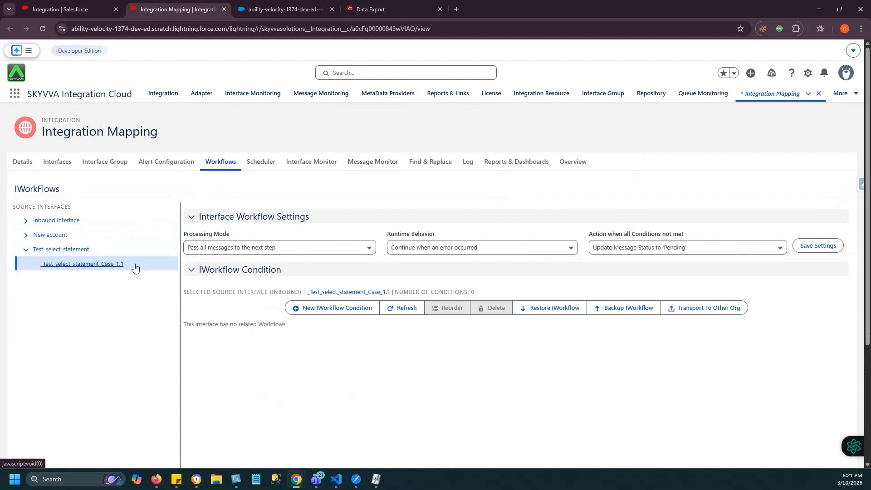
# Step: Create and save a workflow condition for the Case interface with the formula __SKYVVA__Account_BillingCountry='Cambodia'
pyautogui.click(345, 309)
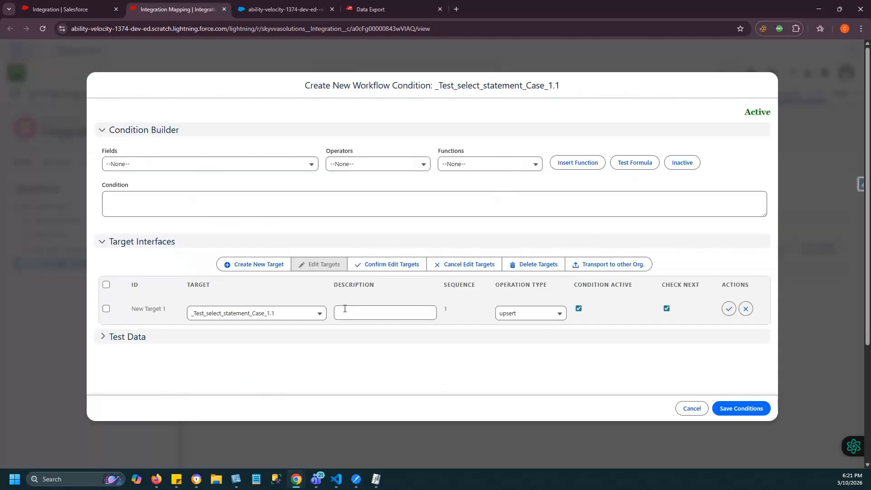
pyautogui.click(115, 164)
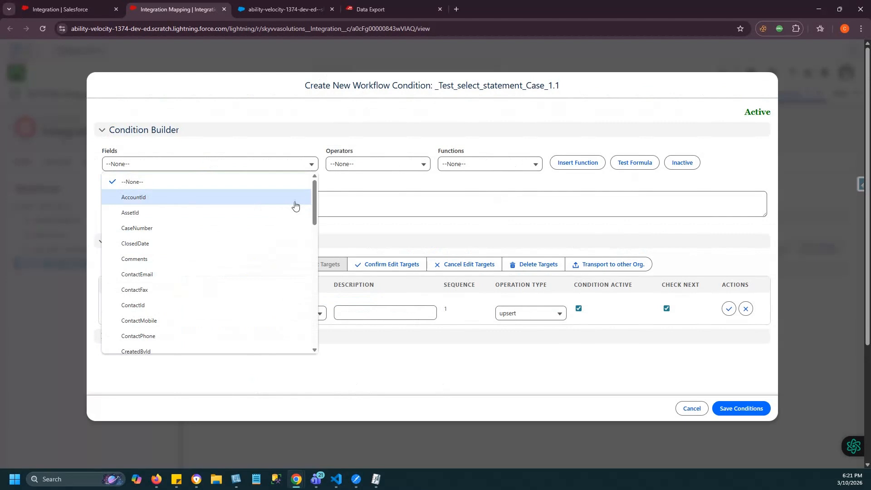
pyautogui.moveTo(315, 207); pyautogui.dragTo(313, 334)
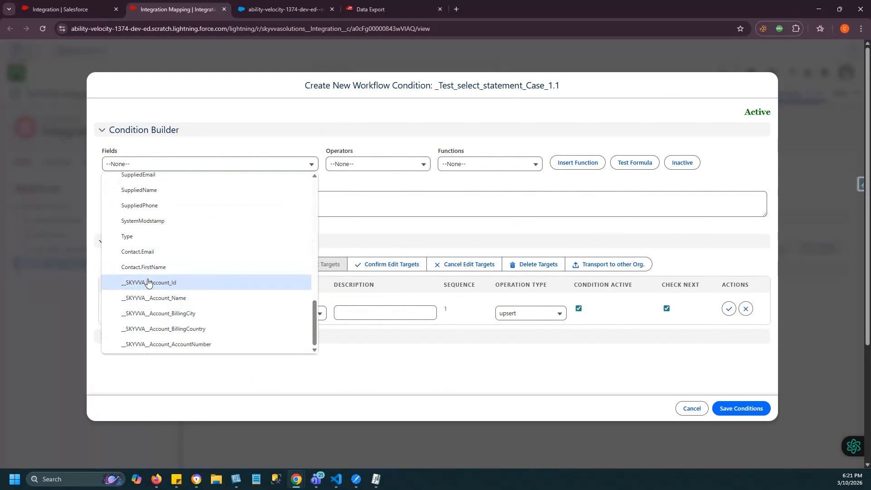
pyautogui.click(198, 335)
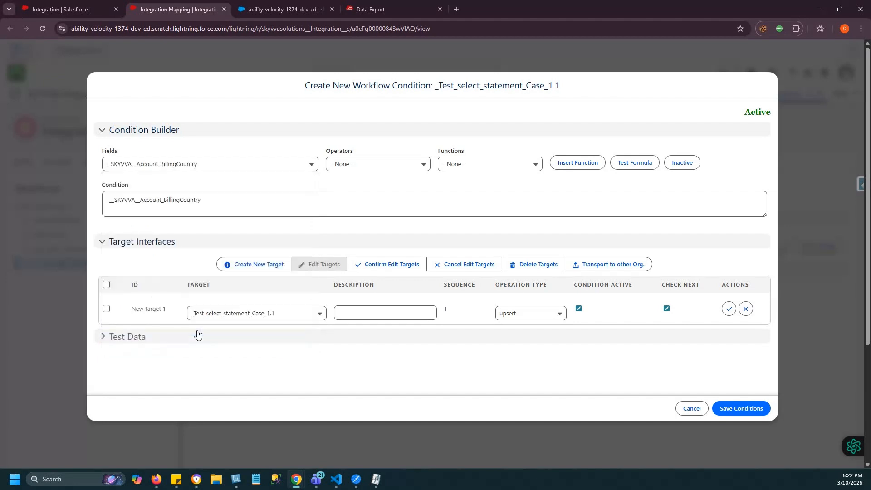
pyautogui.click(222, 204)
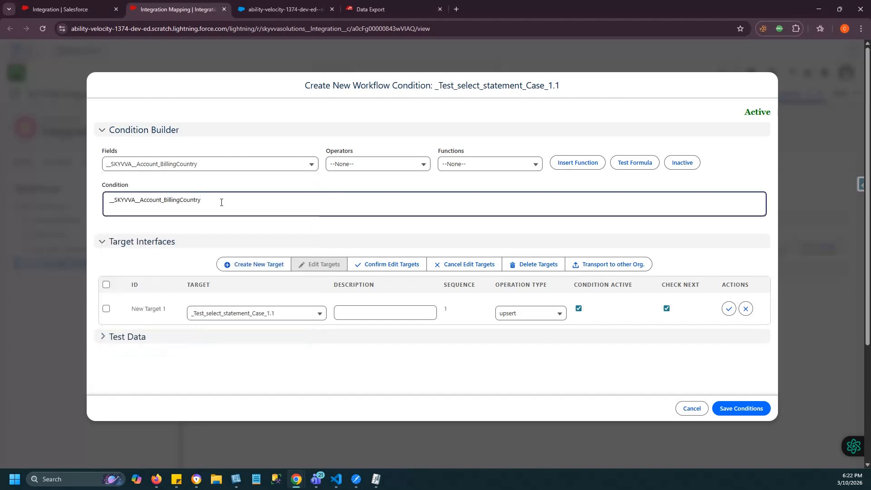
pyautogui.write('=')
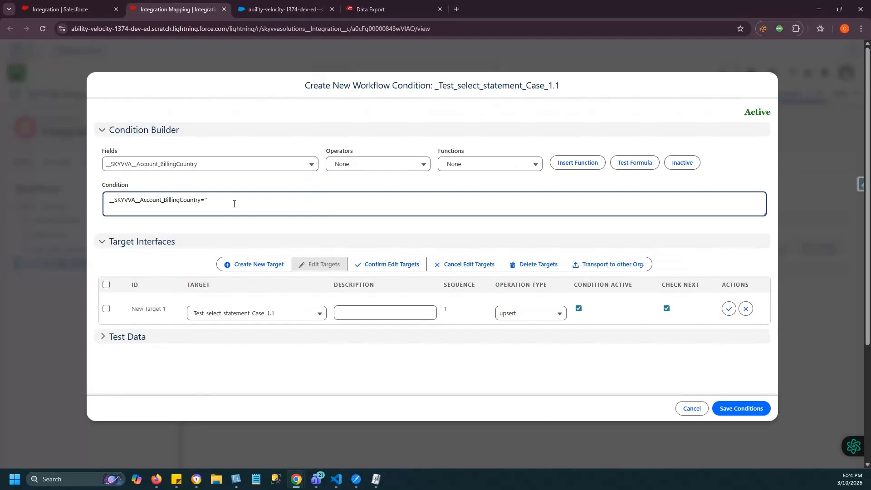
pyautogui.write("'Cambodia")
pyautogui.click(736, 412)
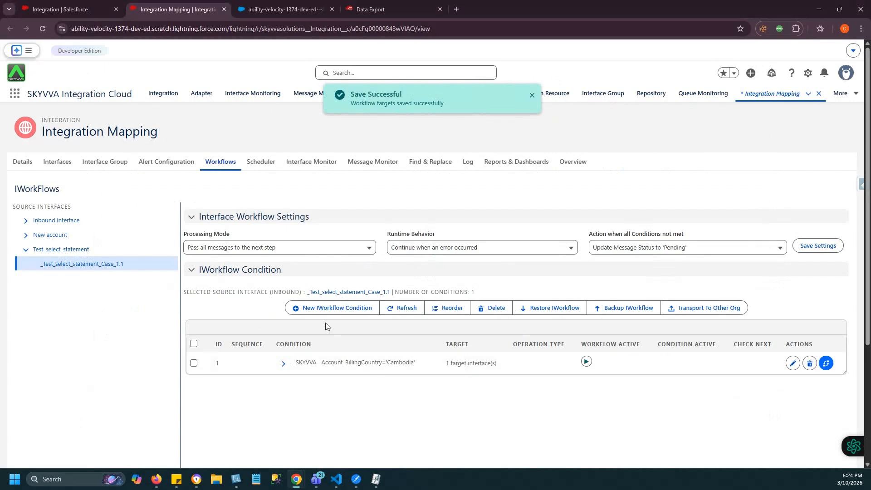
# Step: Add and save a second workflow condition for the Case interface with the formula __SKYVVA__Account_AccountNumber='test001'
pyautogui.click(342, 309)
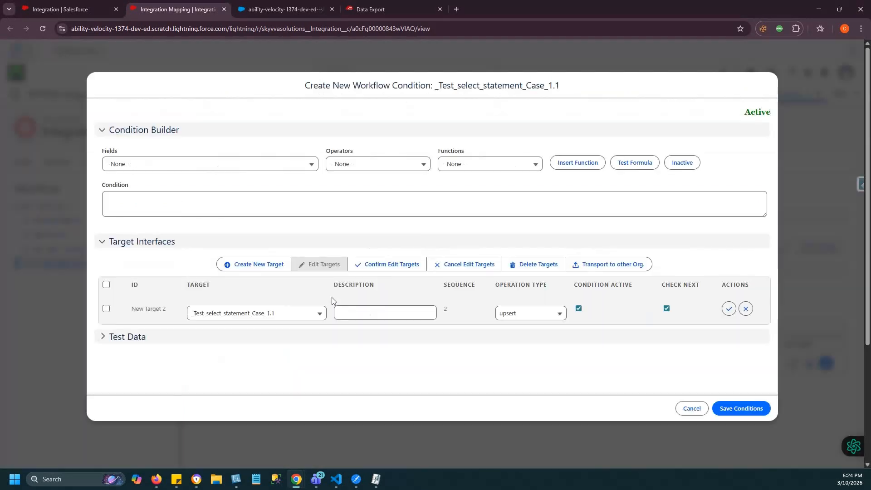
pyautogui.click(227, 163)
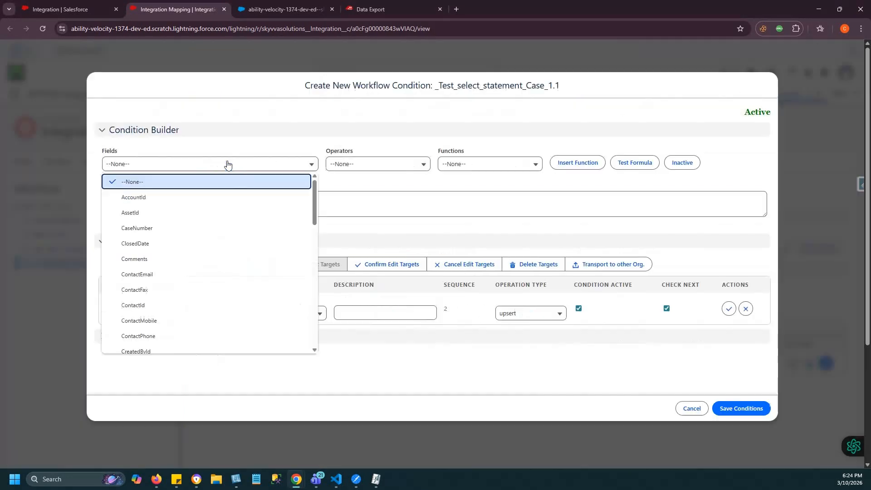
pyautogui.scroll(-10, 181, 308)
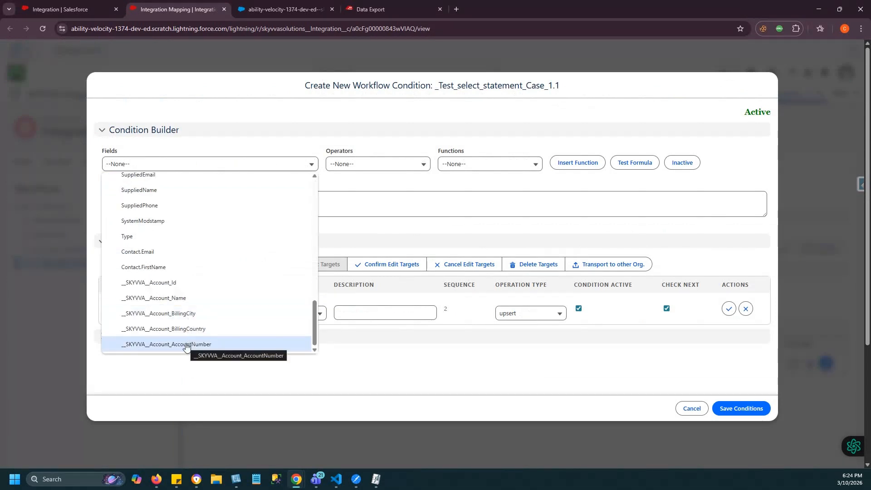
pyautogui.click(185, 346)
pyautogui.click(247, 202)
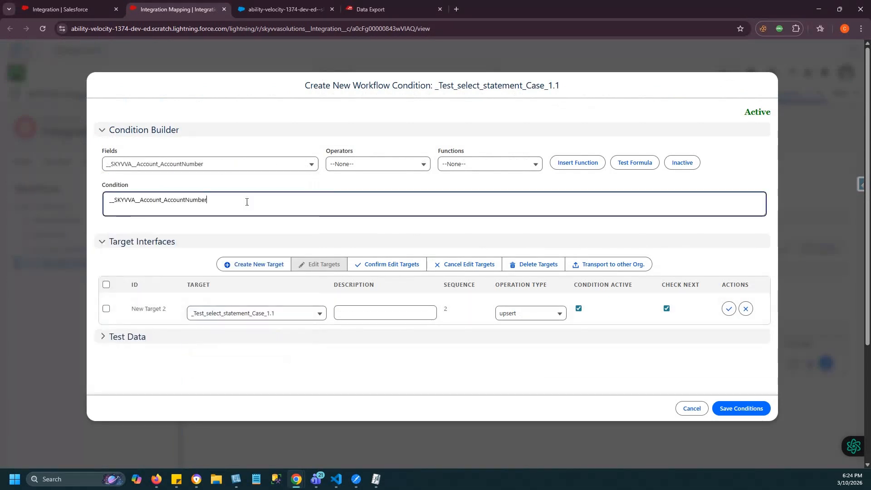
pyautogui.write("='te'")
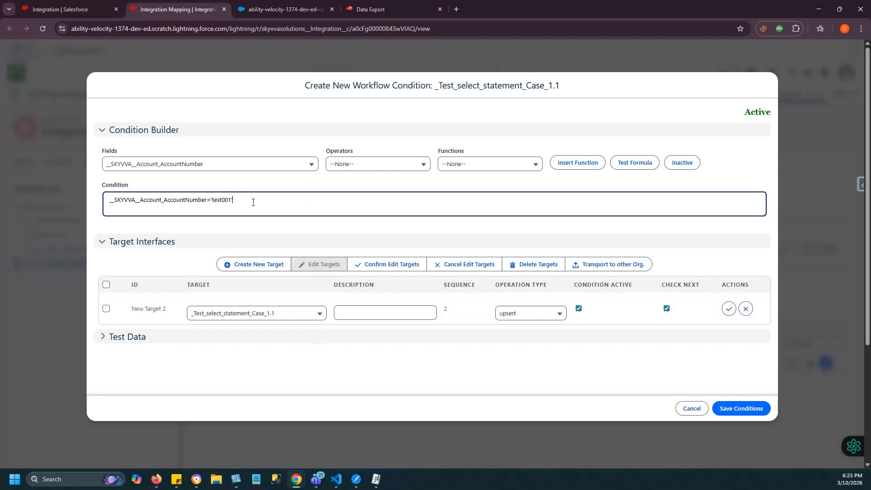
pyautogui.click(755, 413)
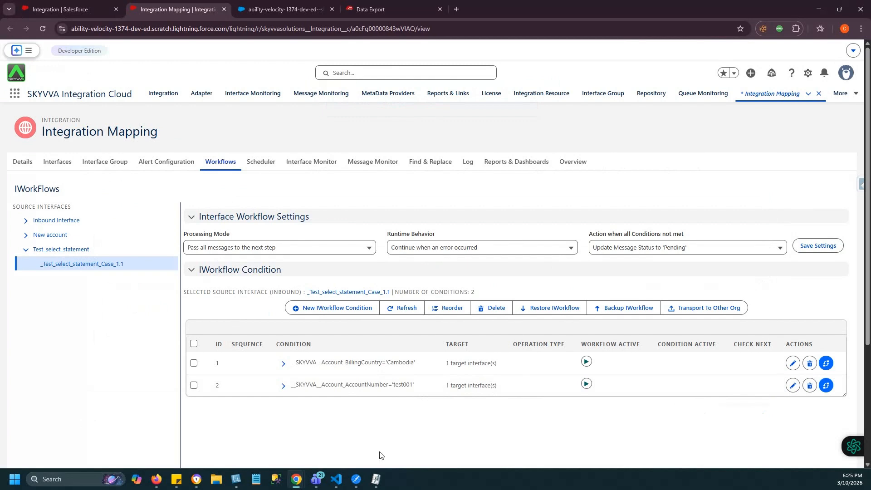
# Step: Switch to Postman, send the V4 Integrate request to the Test_select_statement interface and review the response
pyautogui.click(357, 481)
pyautogui.click(365, 203)
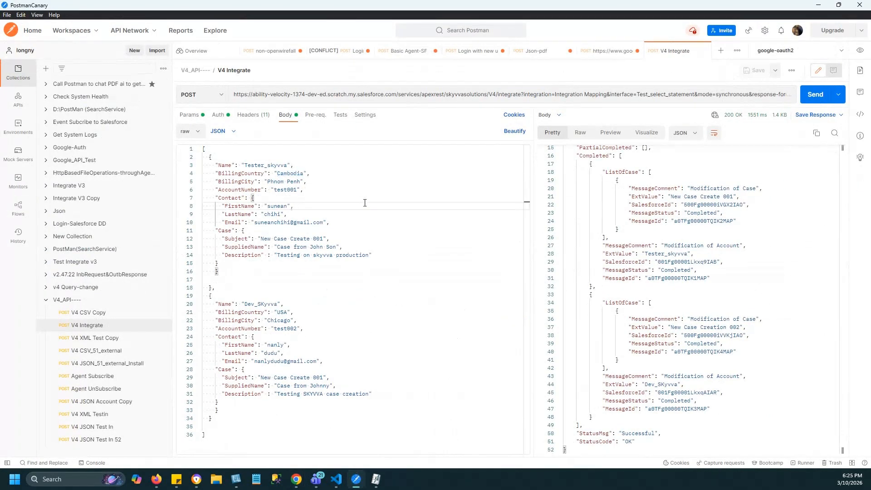
pyautogui.scroll(3, 721, 280)
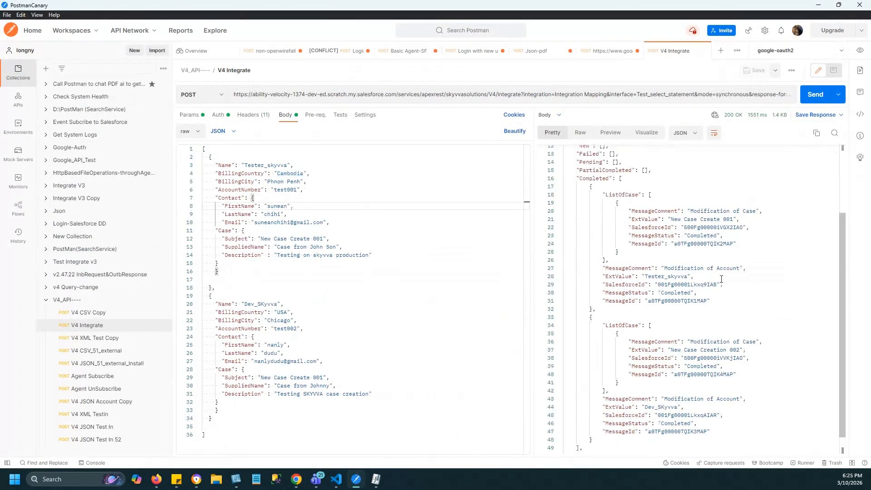
pyautogui.click(814, 93)
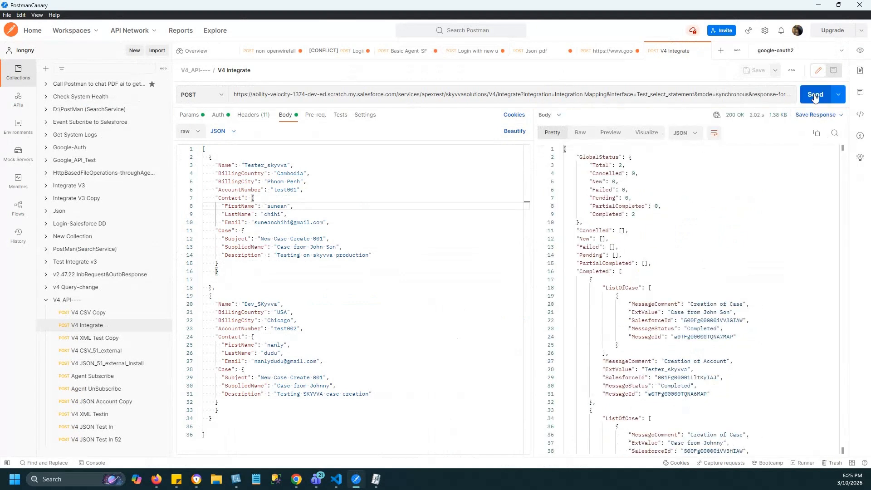
pyautogui.scroll(-3, 738, 411)
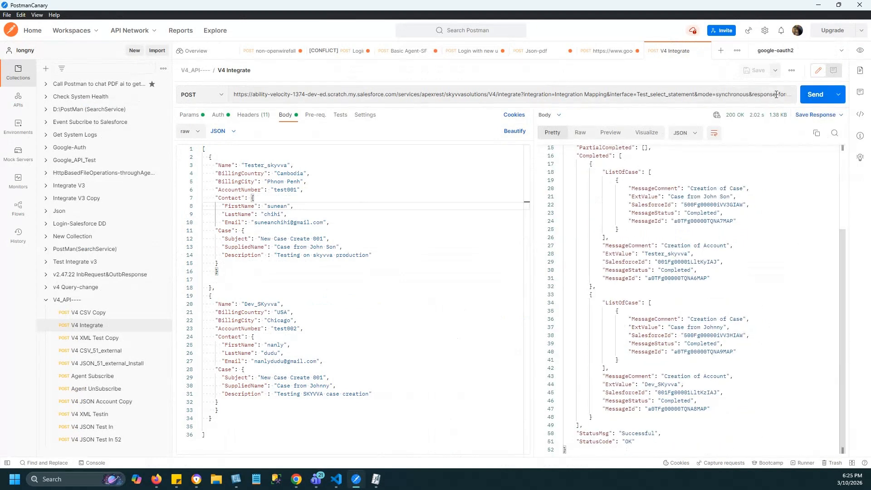
# Step: Return to the browser and list the new Integration Mapping messages in the Message Monitor without setting any filters
pyautogui.click(820, 6)
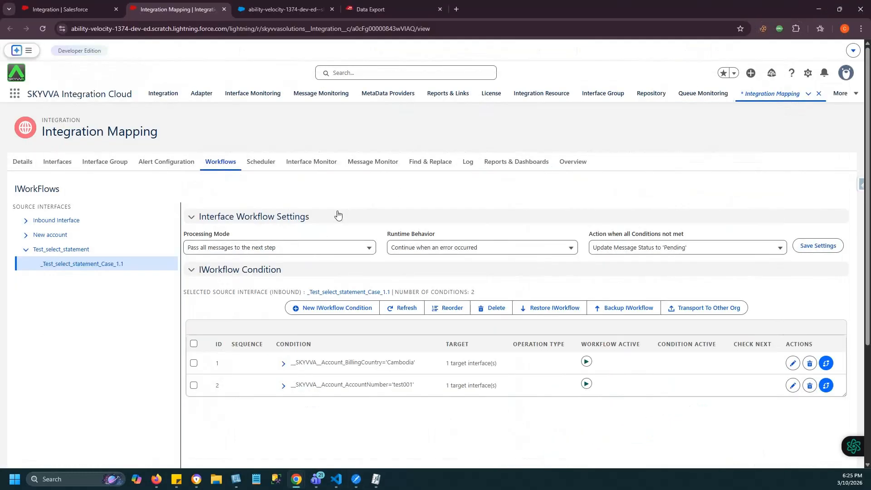
pyautogui.click(373, 162)
pyautogui.scroll(-5, 402, 312)
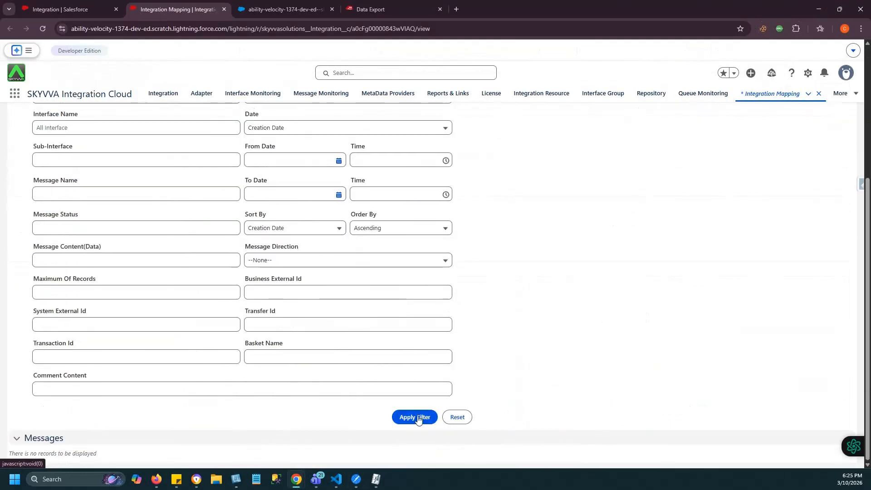
pyautogui.click(416, 418)
pyautogui.scroll(-6, 416, 416)
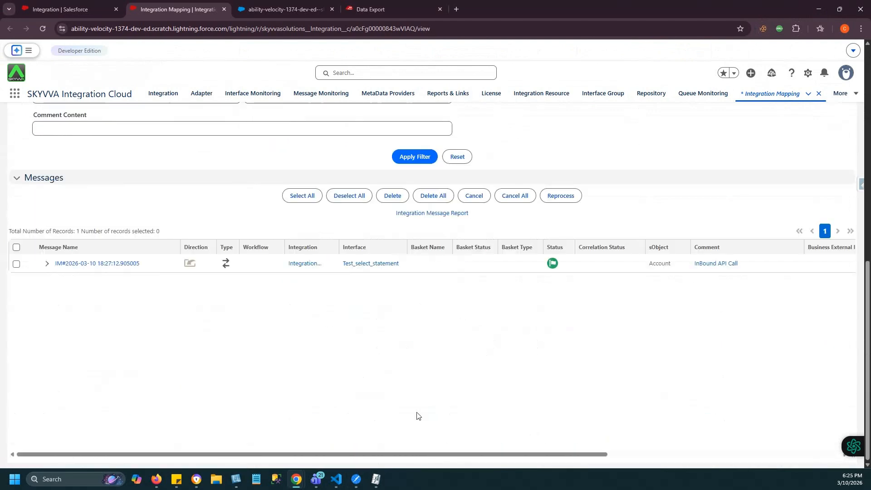
# Step: Expand the inbound API call message and its first Account message, and open the Case creation message beneath it
pyautogui.click(47, 265)
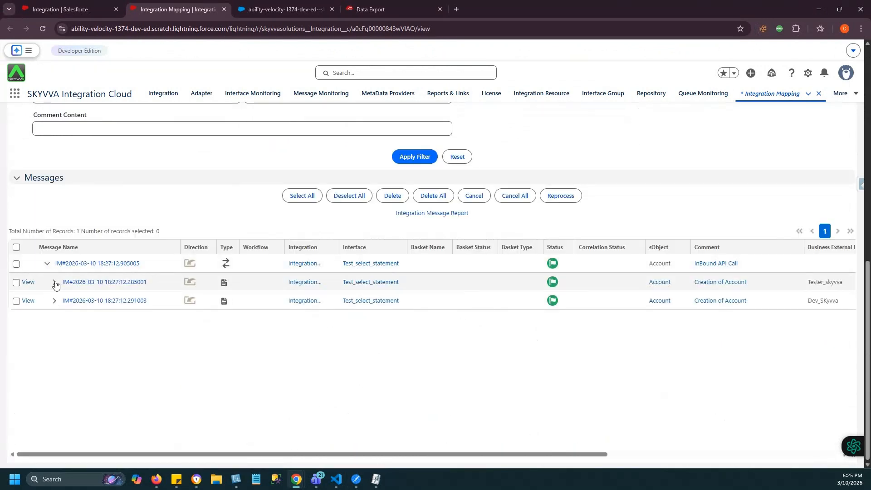
pyautogui.click(55, 282)
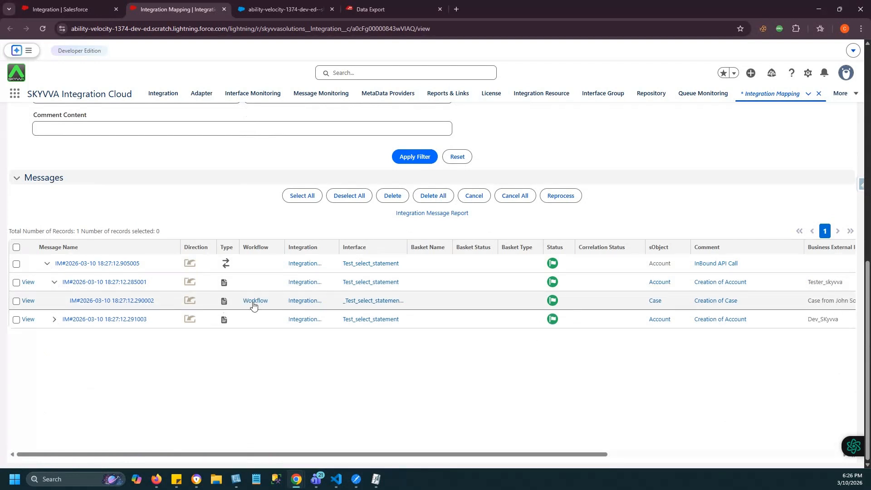
pyautogui.click(253, 303)
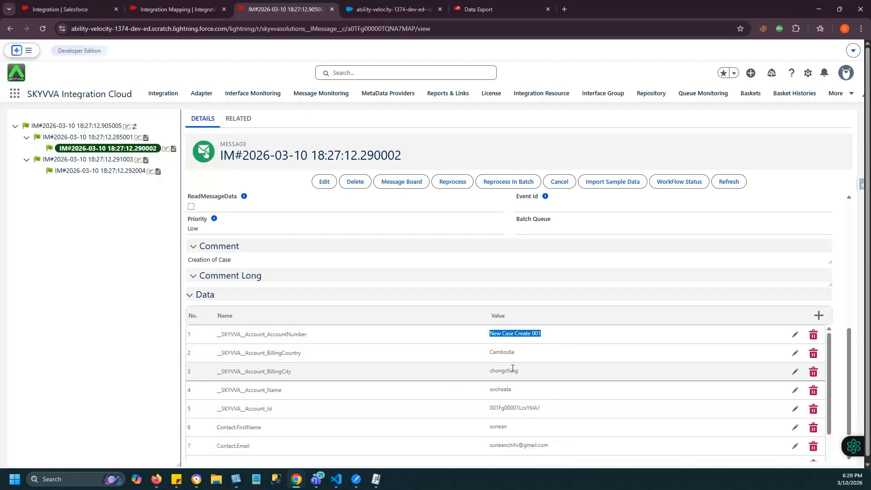
# Step: Review the __SKYVVA__Account and Contact field values in the Case message's Data section
pyautogui.moveTo(519, 391); pyautogui.dragTo(489, 391)
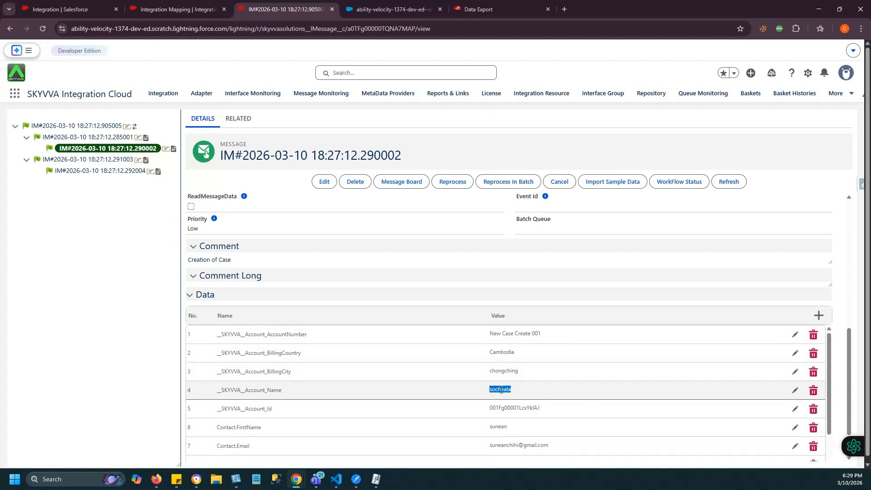
pyautogui.scroll(-1, 500, 391)
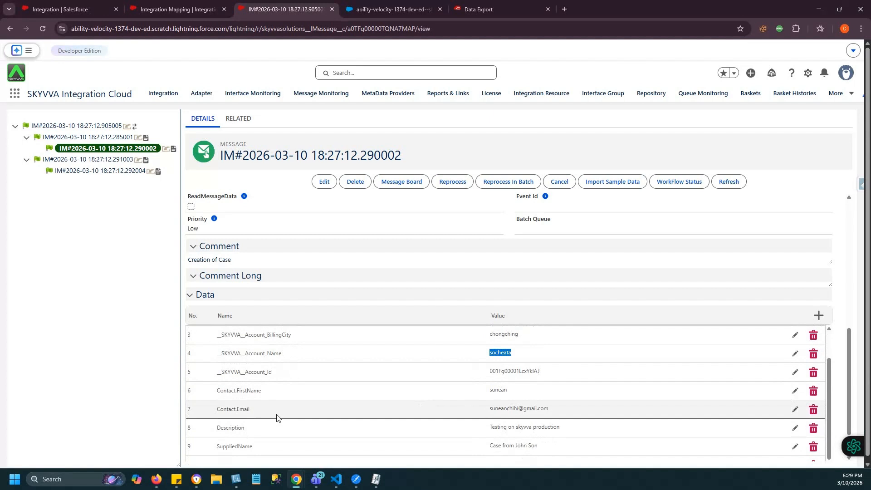
pyautogui.scroll(-1, 277, 418)
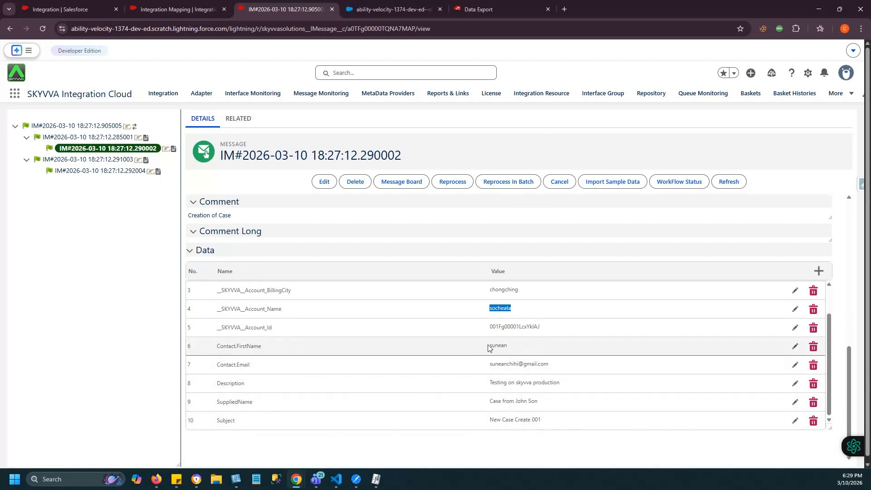
pyautogui.moveTo(554, 364); pyautogui.dragTo(488, 347)
pyautogui.scroll(2, 488, 347)
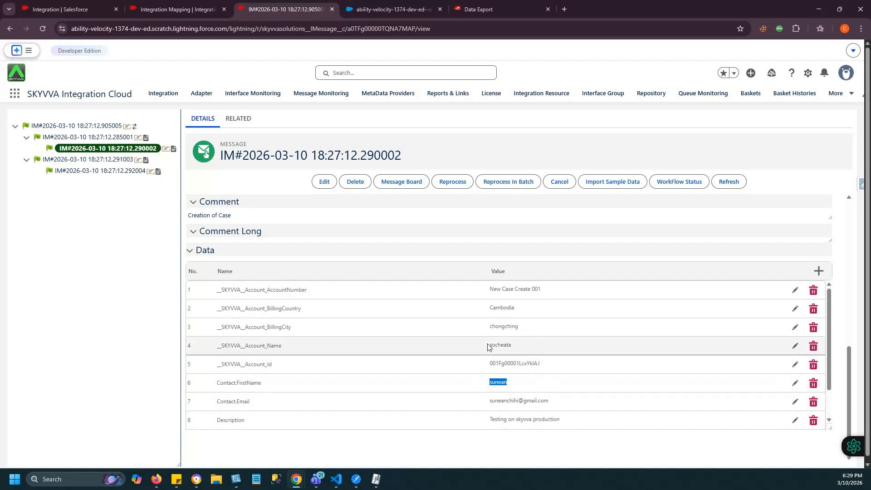
# Step: Copy the __SKYVVA__Account_Id value from the Case message data and select the record ID in the message's page address
pyautogui.doubleClick(517, 364)
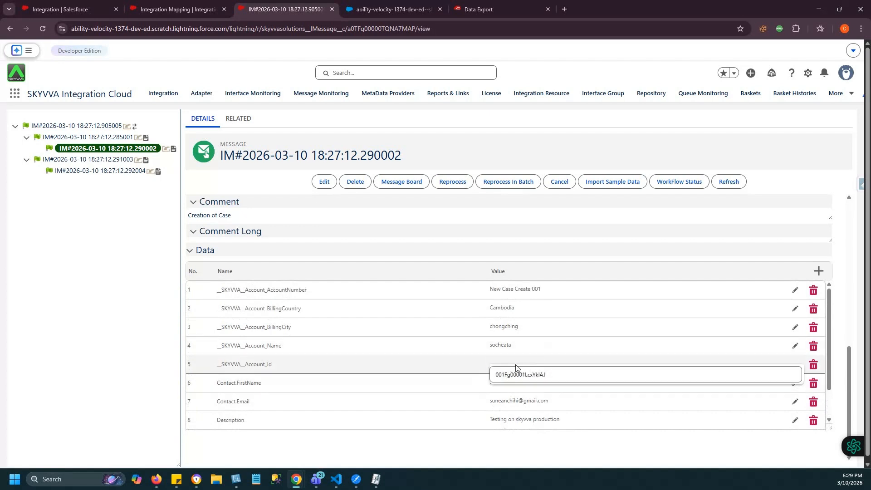
pyautogui.hotkey('ctrl', 'a')
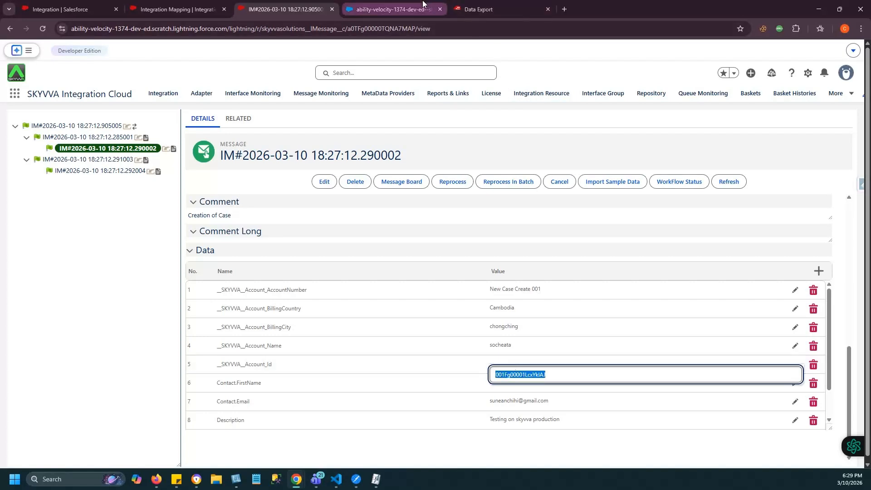
pyautogui.moveTo(210, 4)
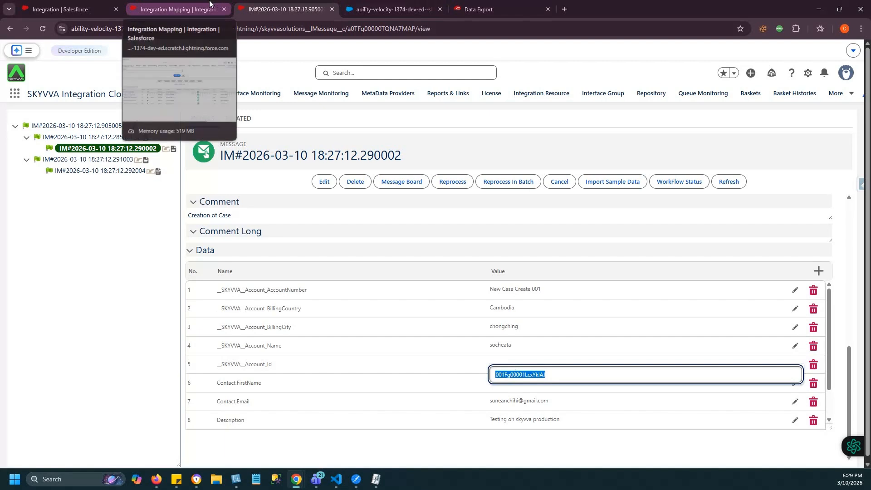
pyautogui.click(210, 3)
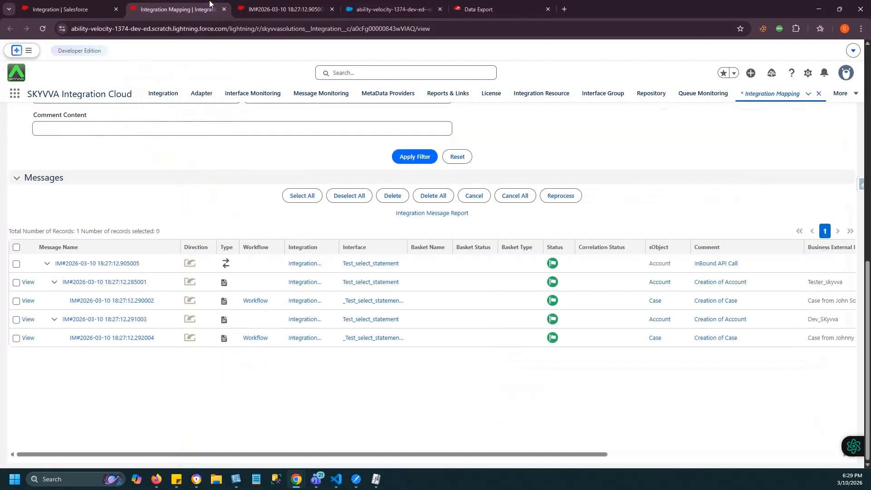
pyautogui.click(287, 4)
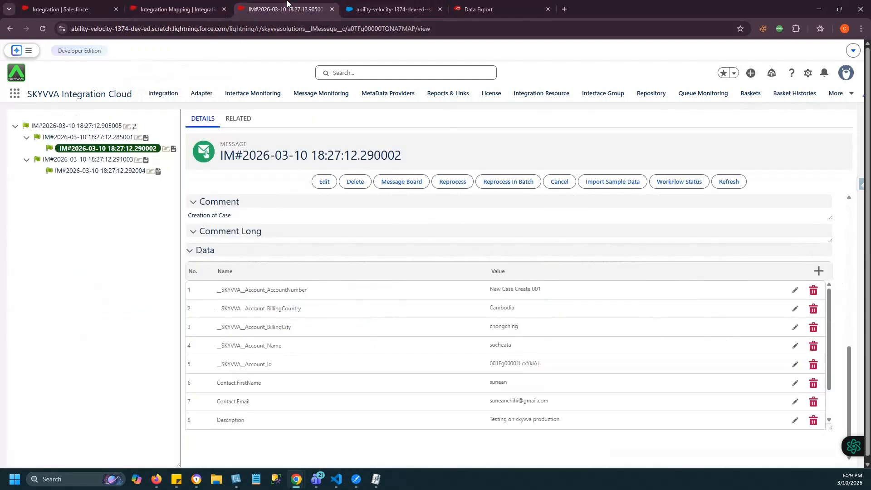
pyautogui.doubleClick(390, 29)
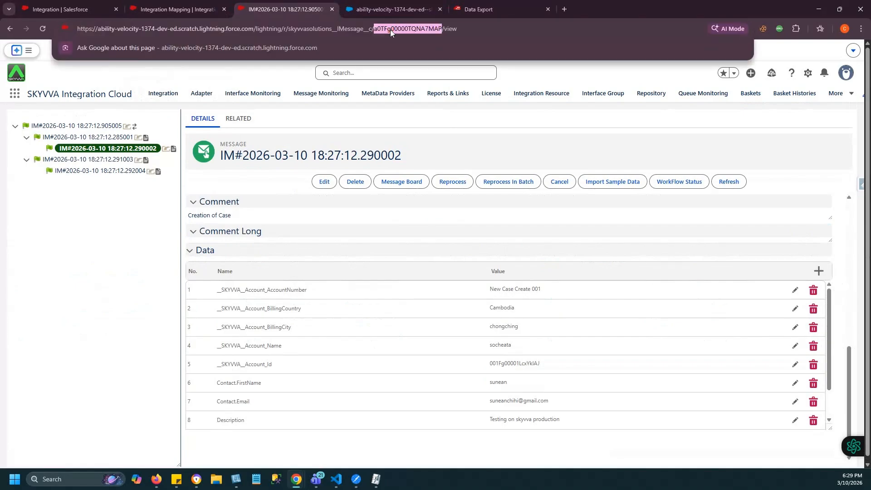